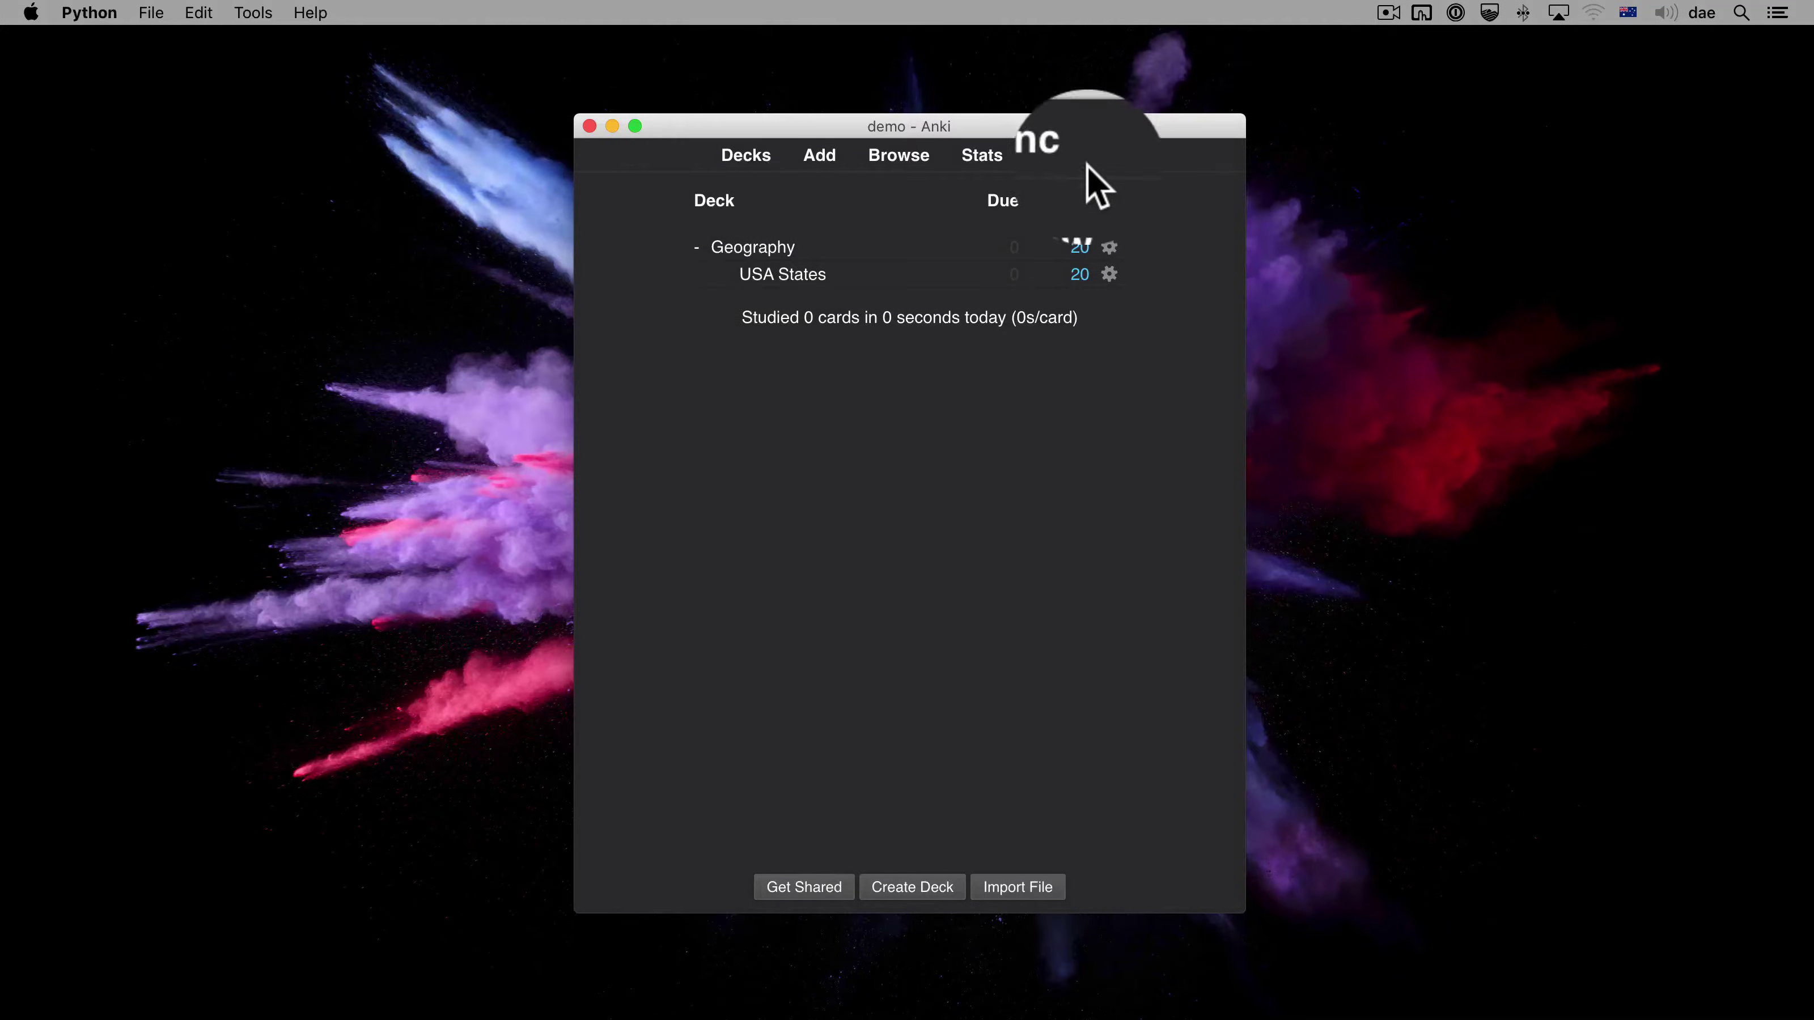
- Start a desktop sync of the Geography collection to bring up the AnkiWeb login prompt
click(1056, 156)
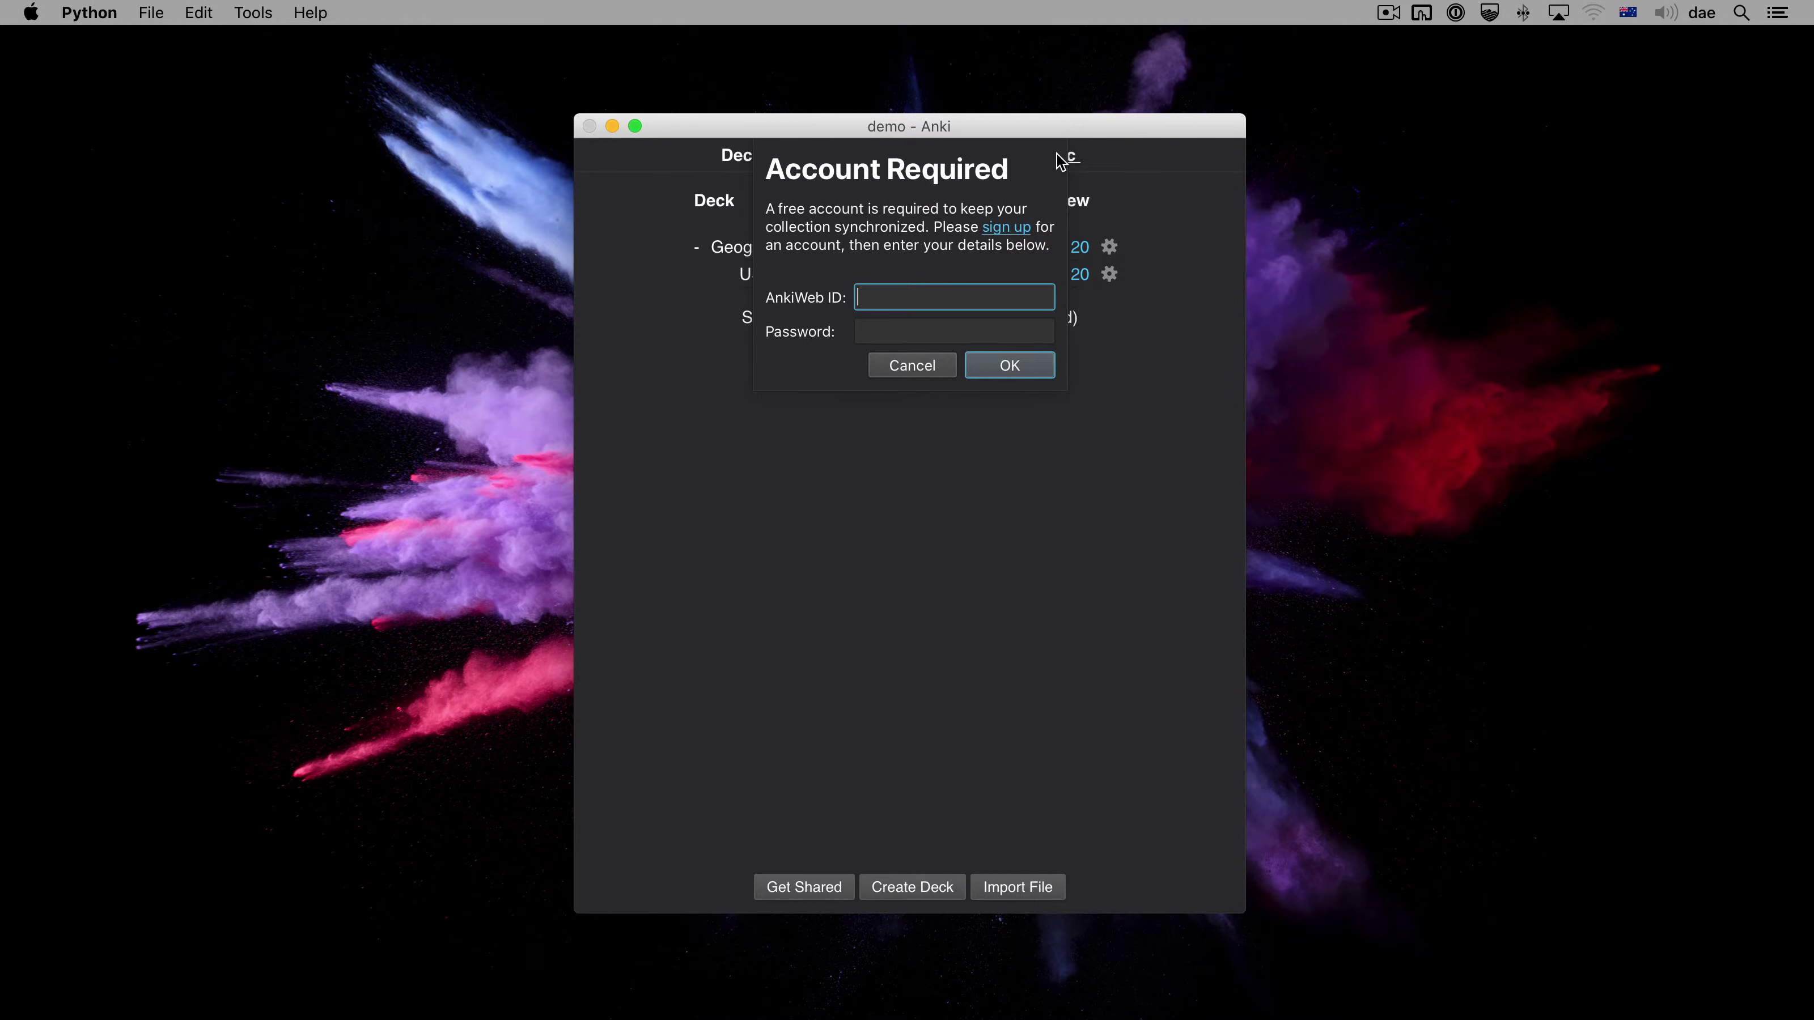
- Follow the 'sign up' link to reach AnkiWeb's registration form for a new free account
click(1004, 227)
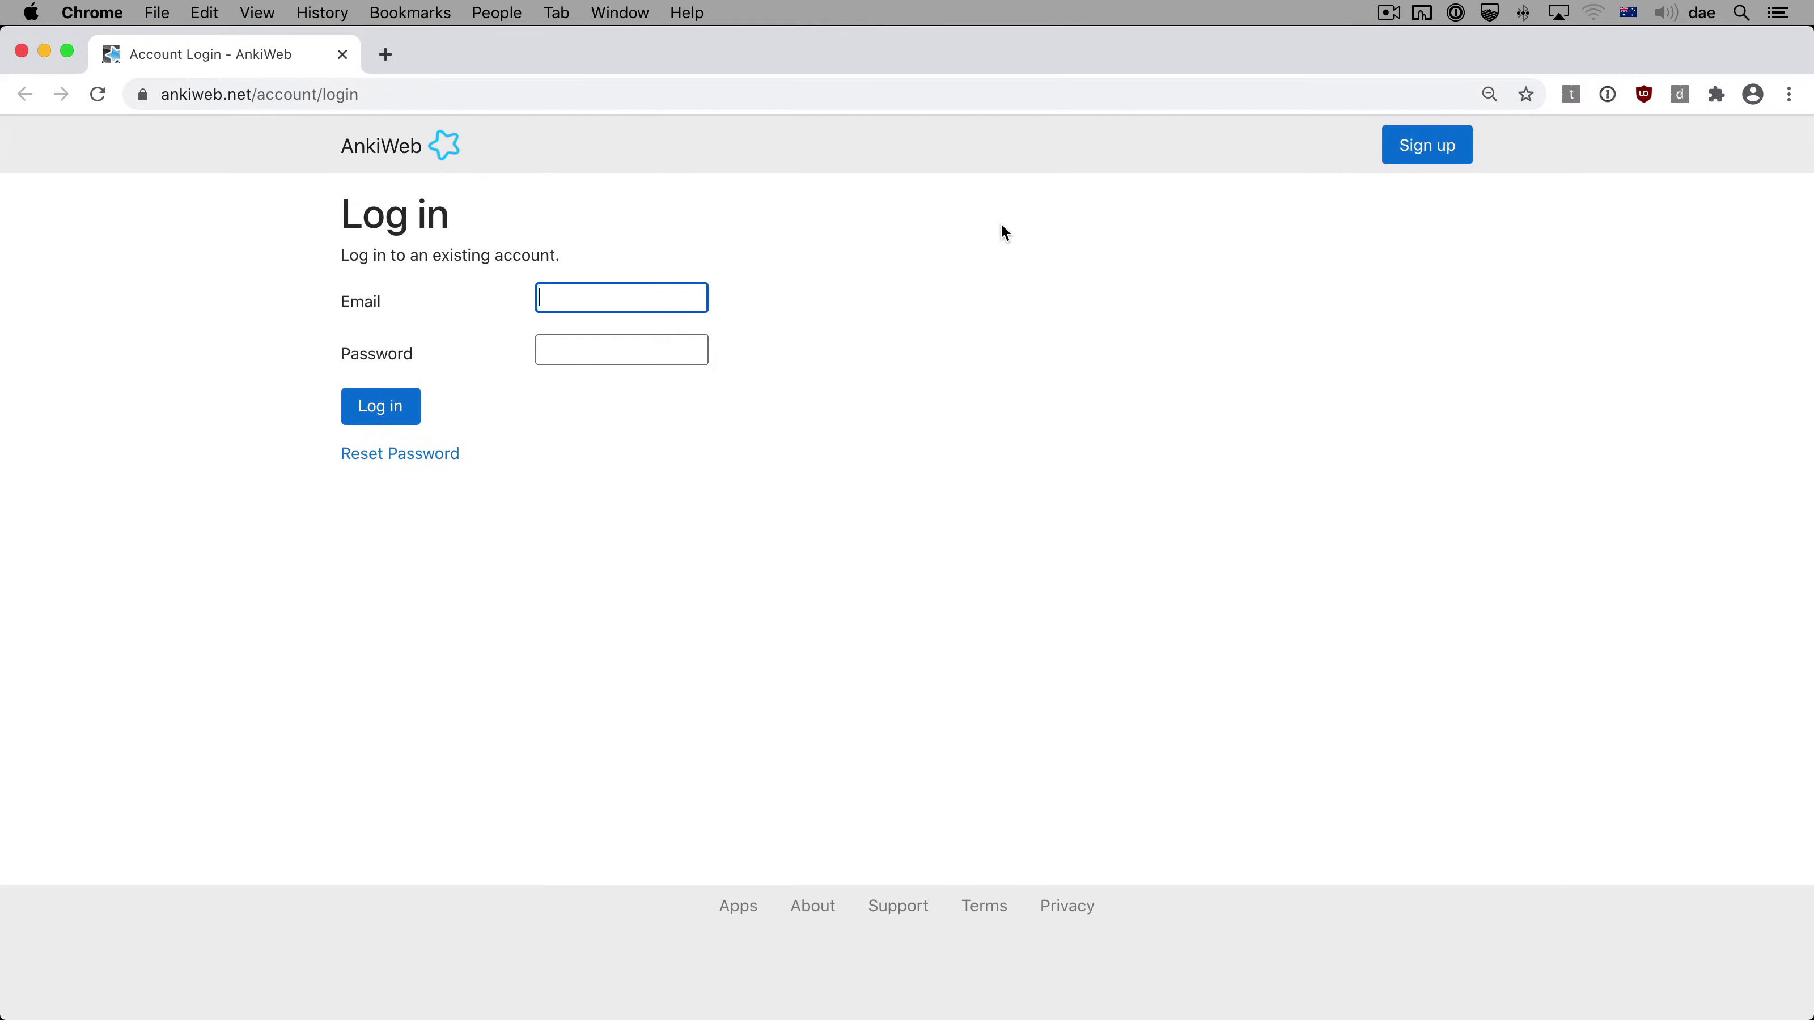
click(1466, 148)
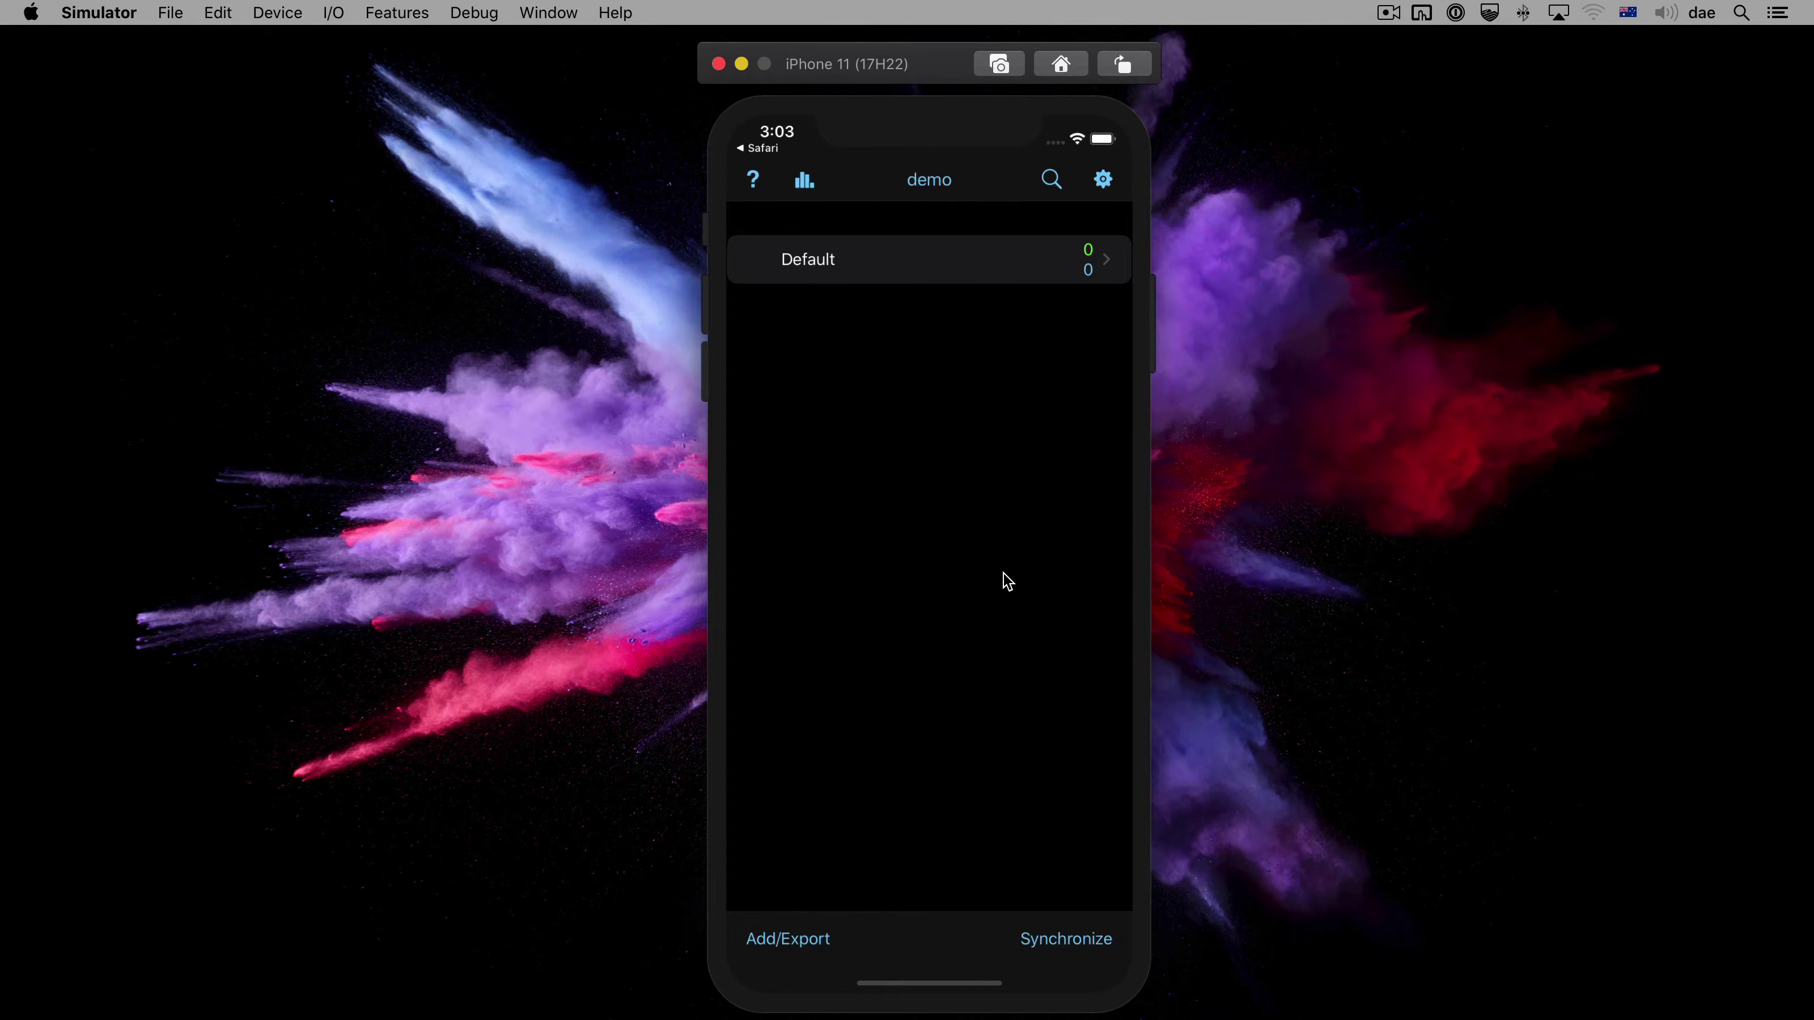
- Load ankiweb.net in the simulator's Safari and open its menu of log-in and sign-up options
key(ctrl+shift+super+h)
click(865, 568)
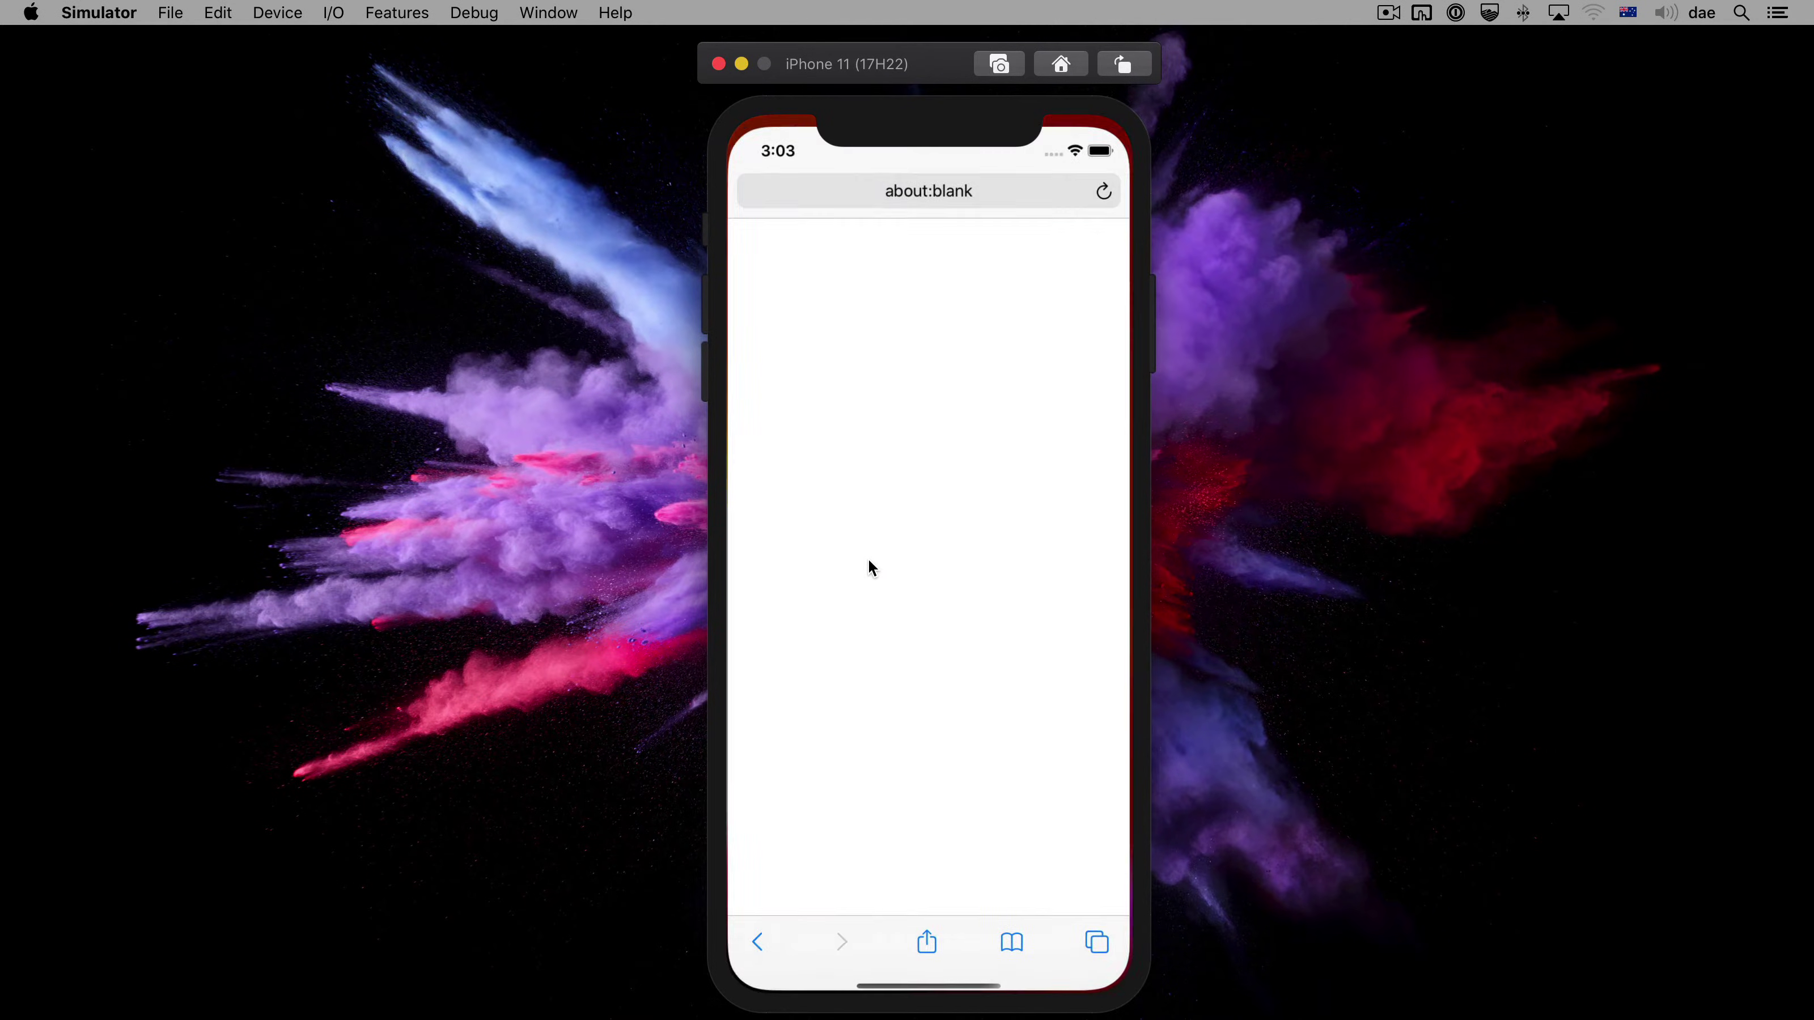
click(993, 171)
text(ankiw)
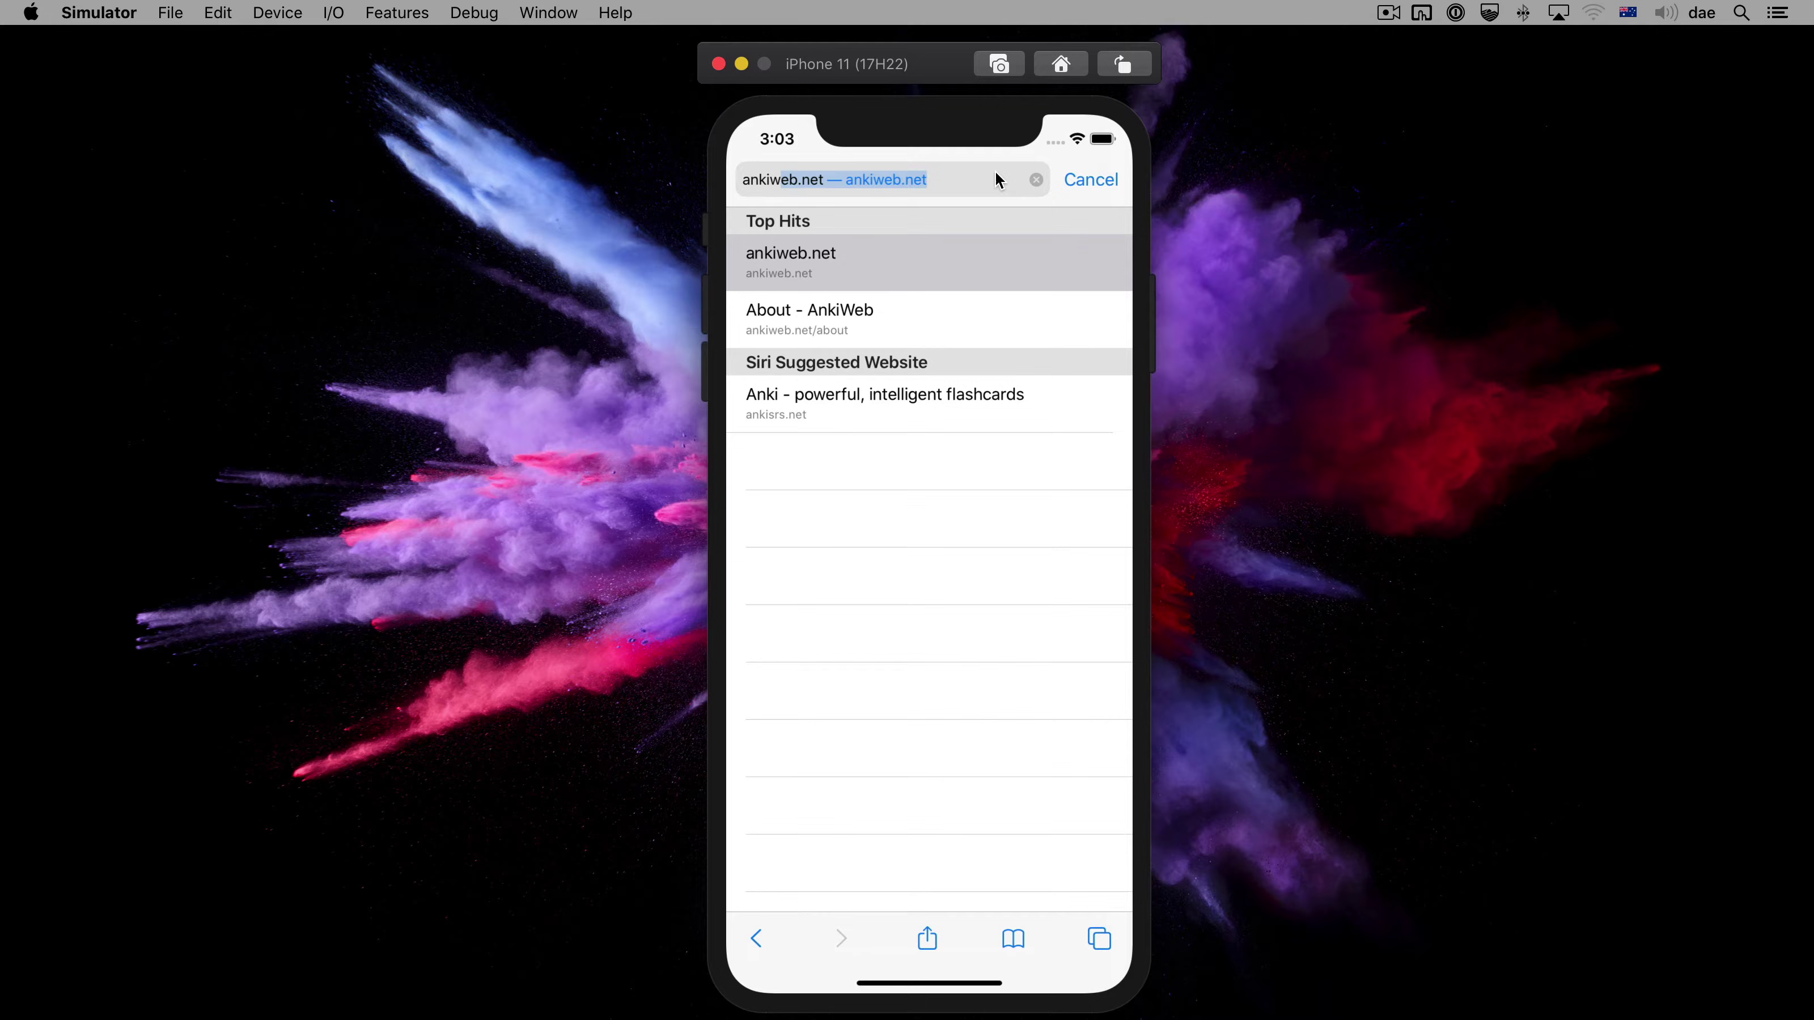
text(eb.ne)
key(Return)
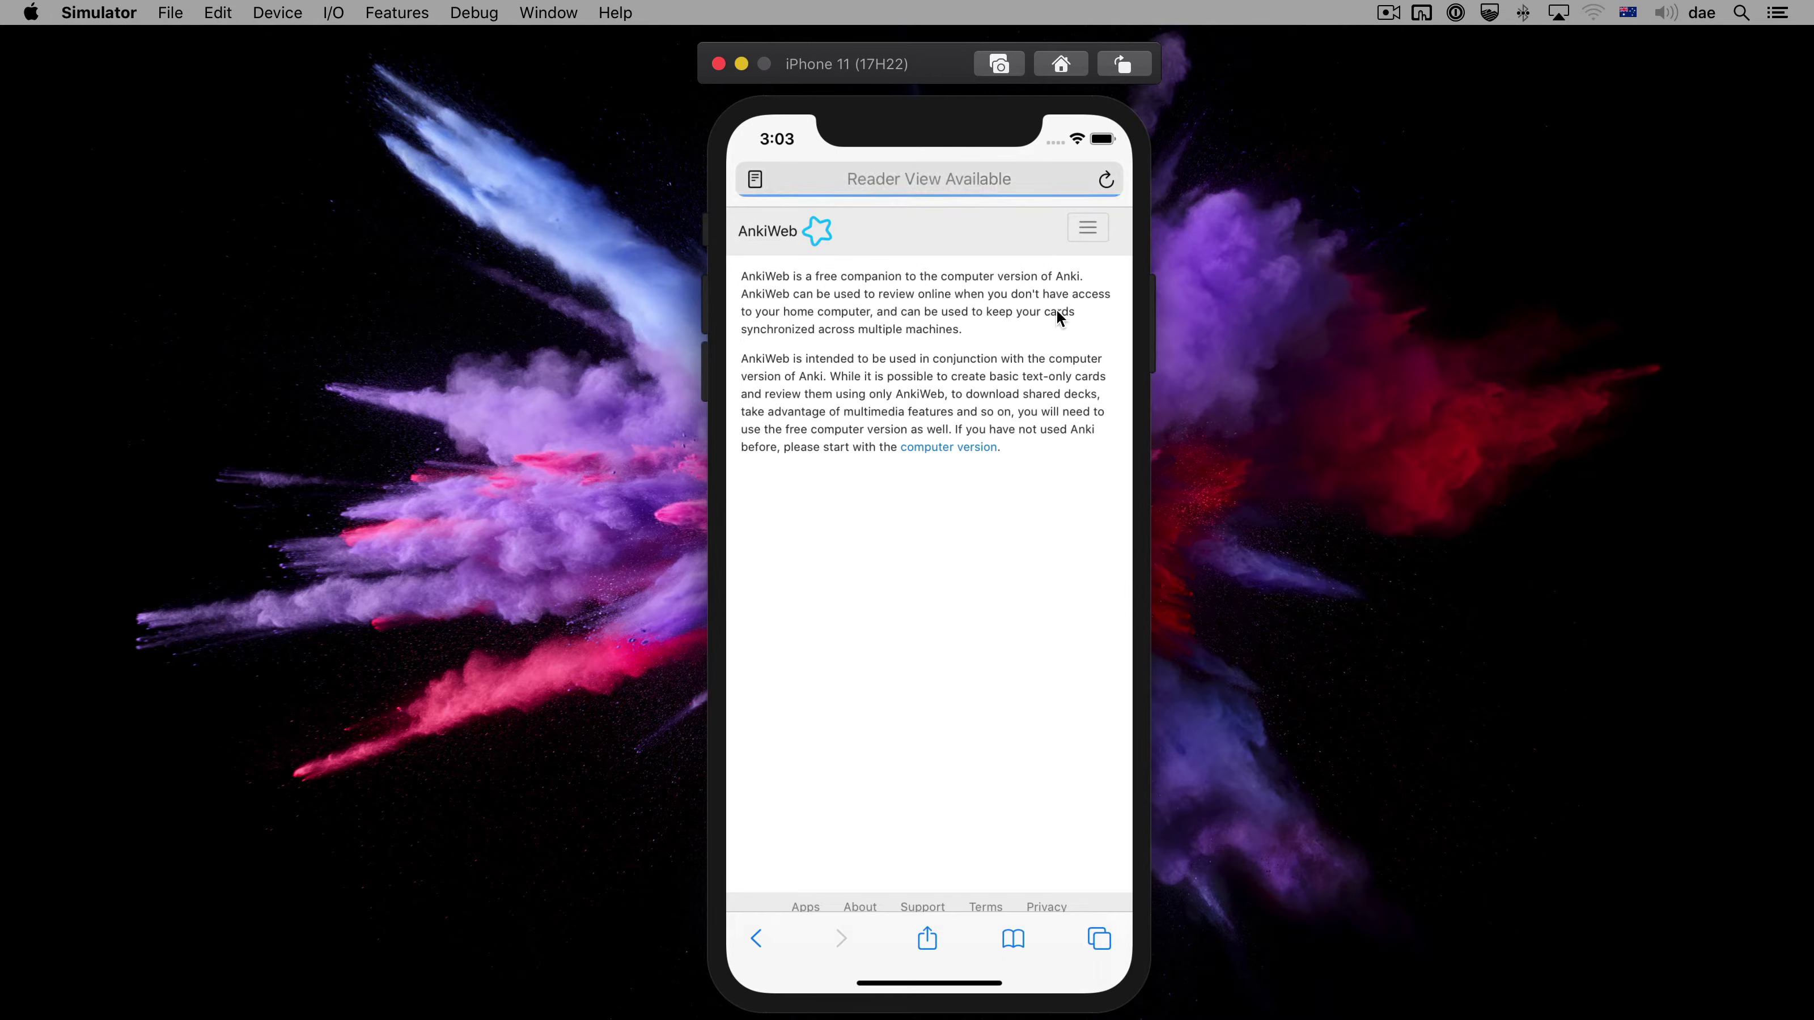
click(1092, 229)
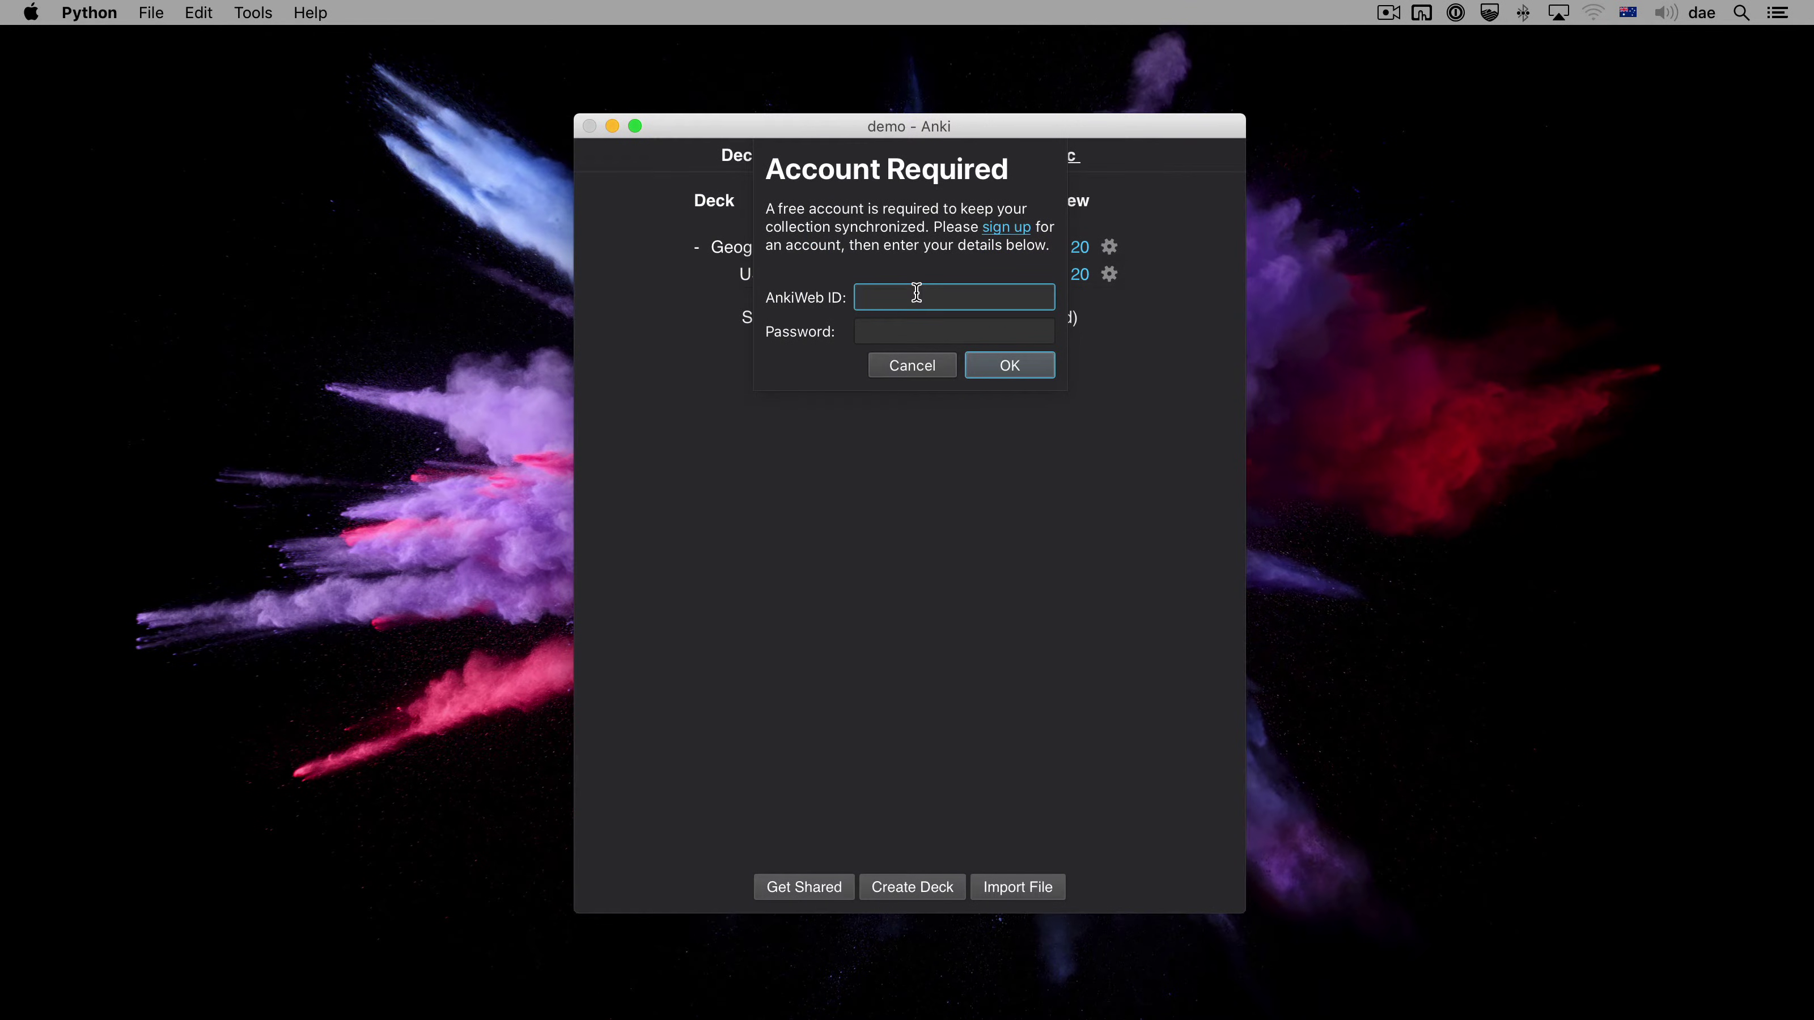
- Log in with the AnkiWeb email and password, then upload the local collection to replace AnkiWeb's copy
text(example@example.com)
key(Tab)
text(password)
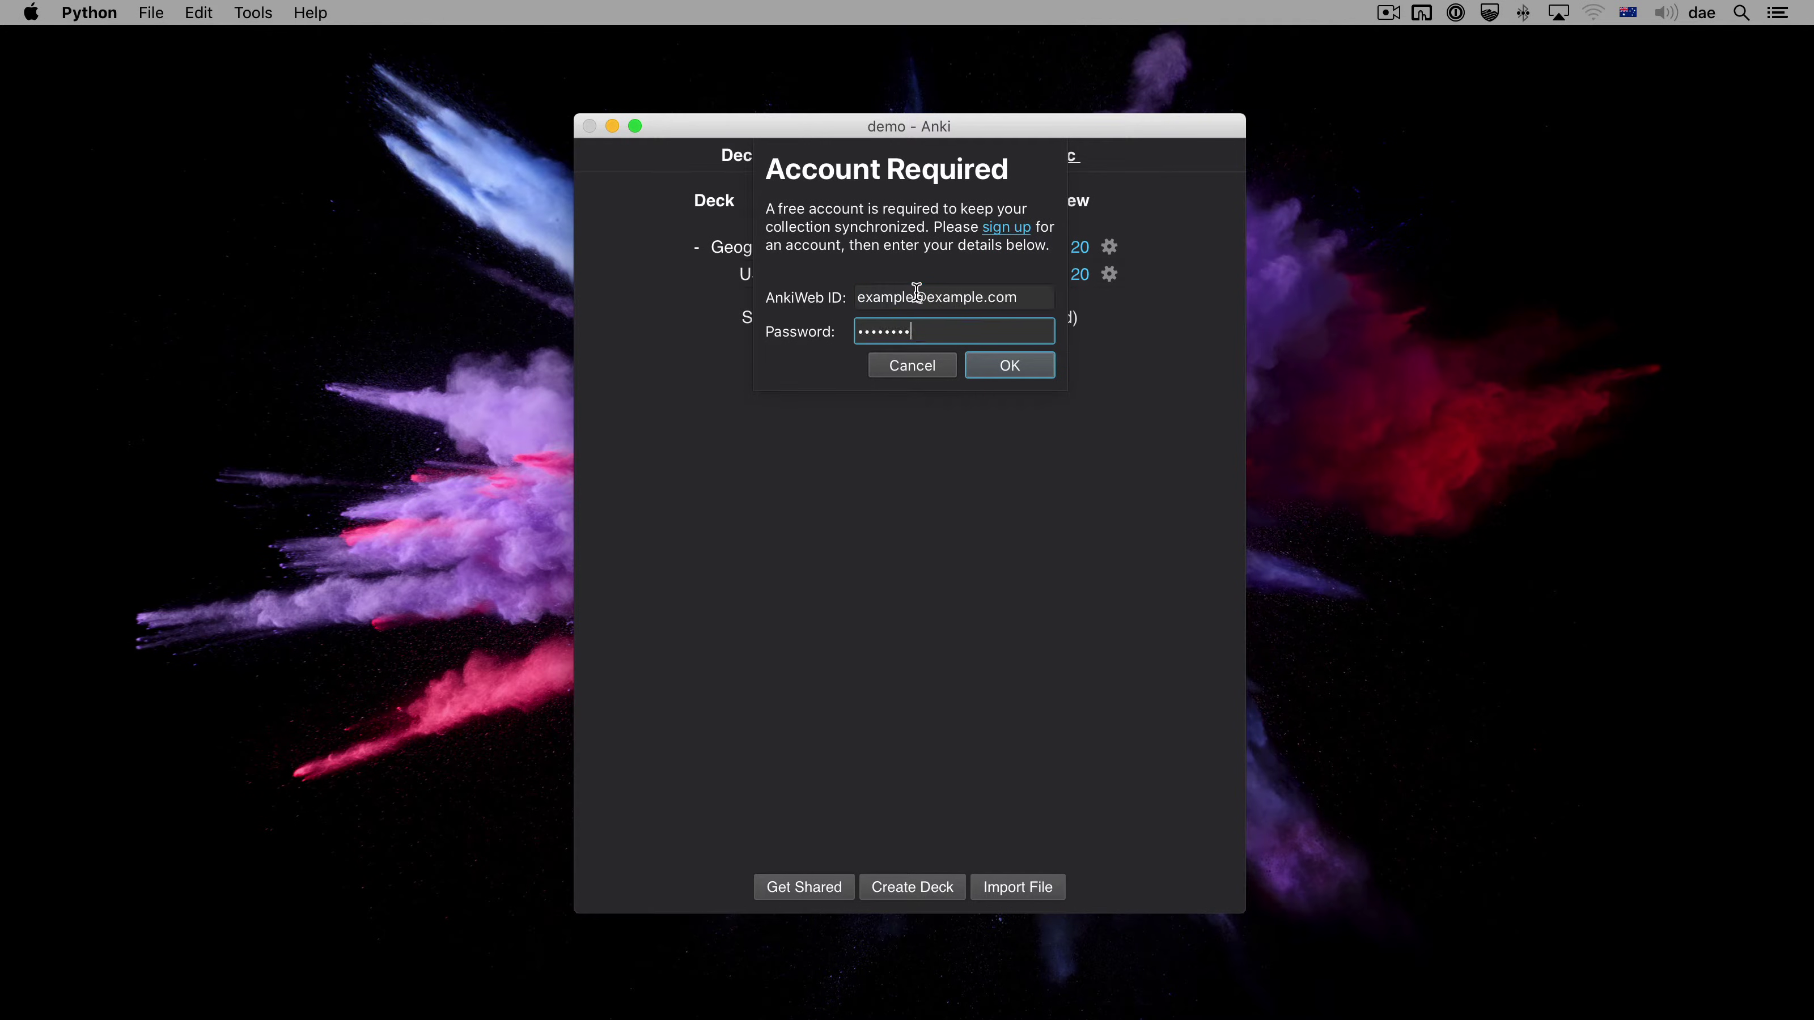
click(994, 373)
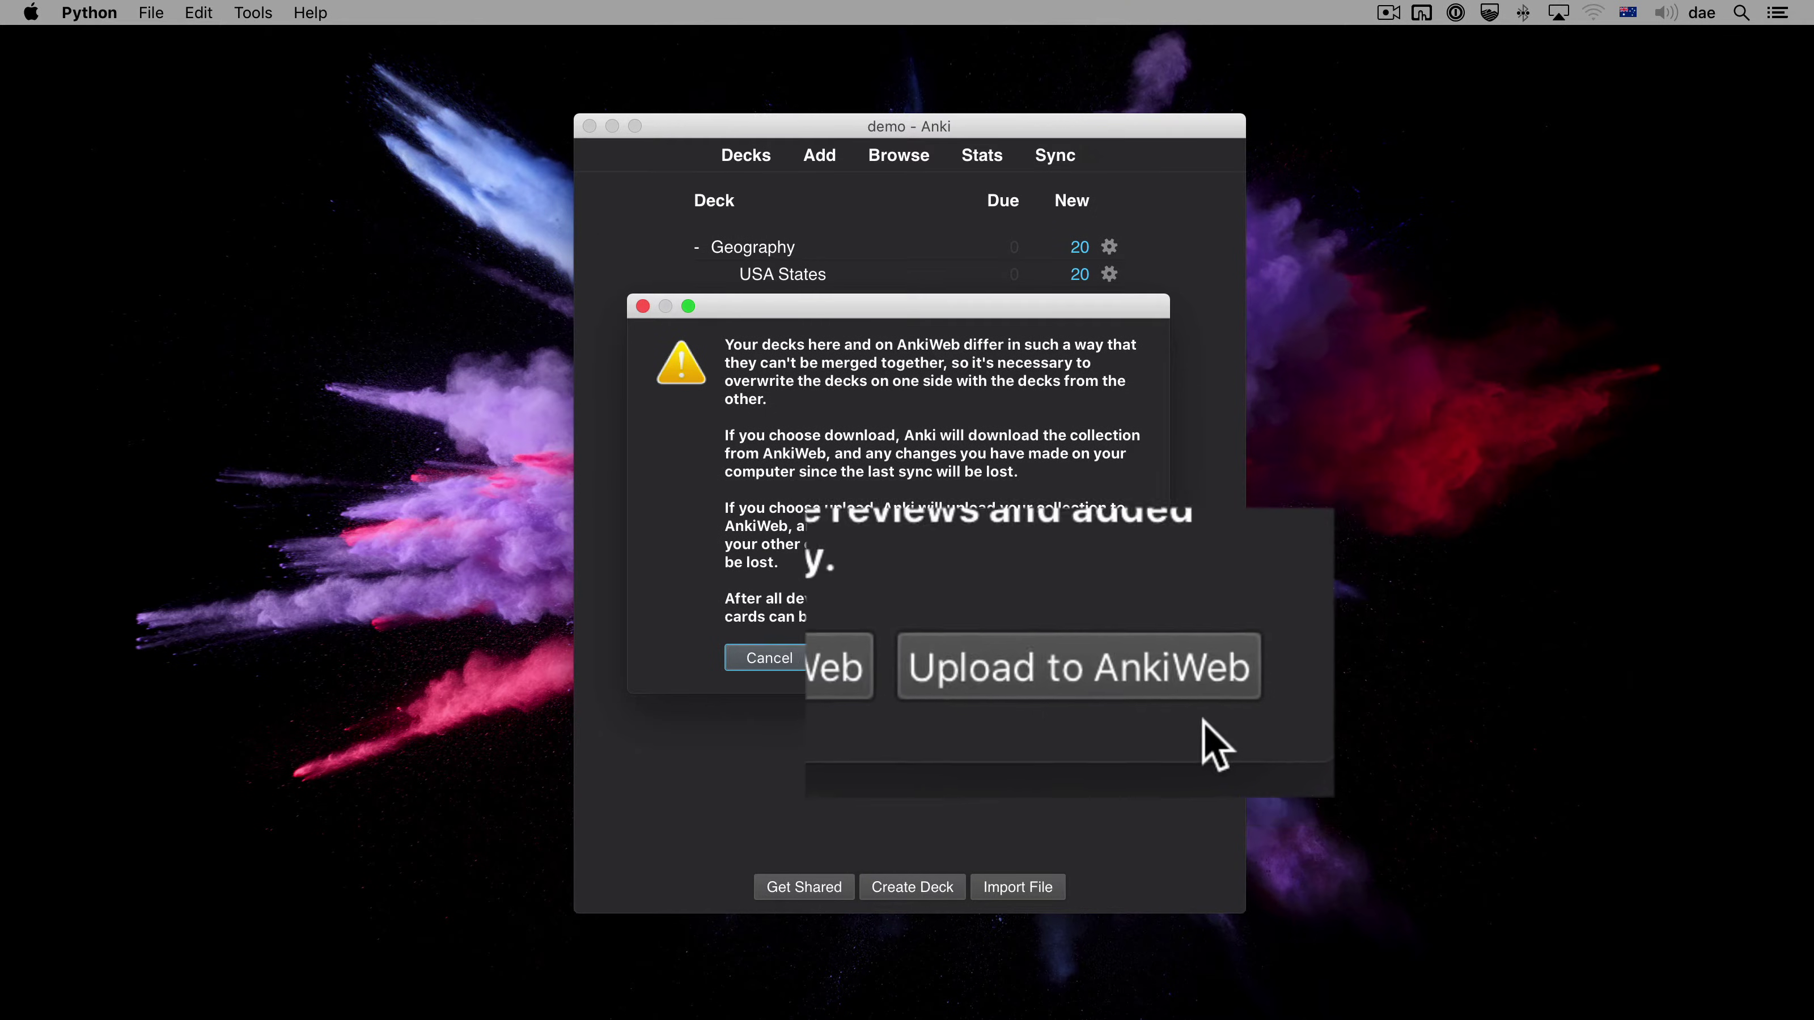
click(1127, 661)
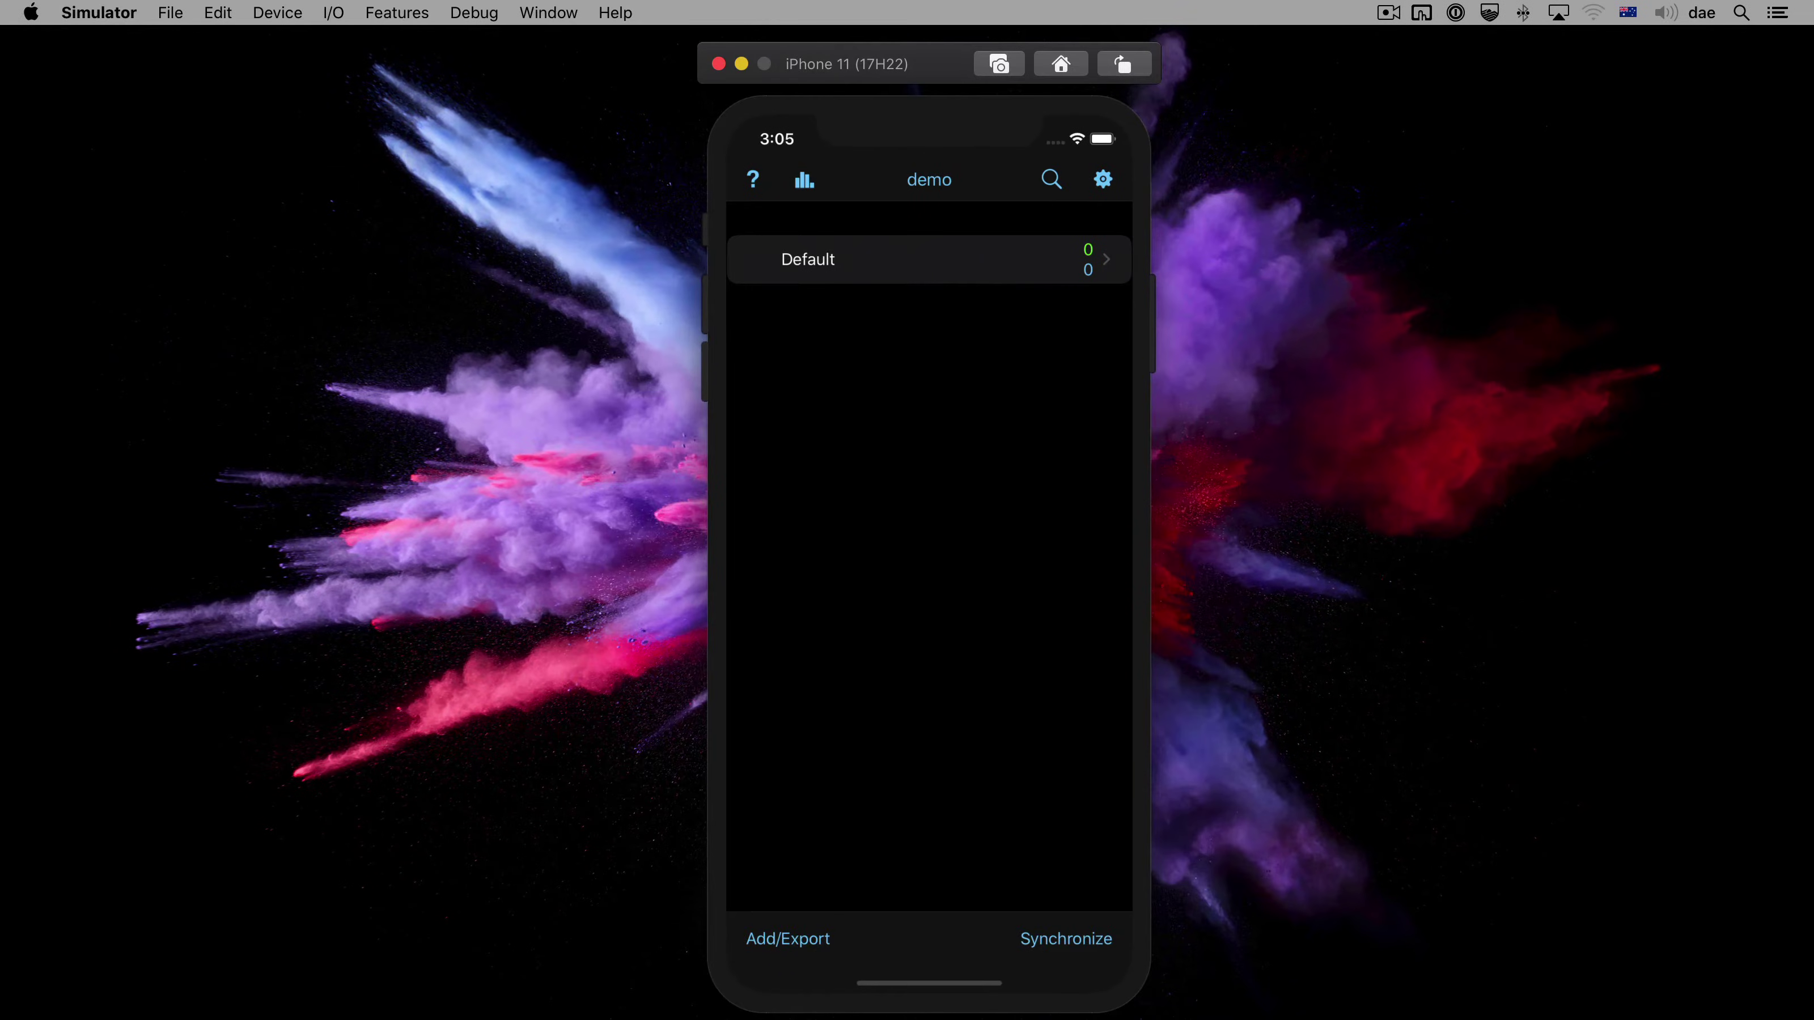
- Log AnkiMobile in with the AnkiWeb email and password to sync down Geography and USA States
click(1065, 938)
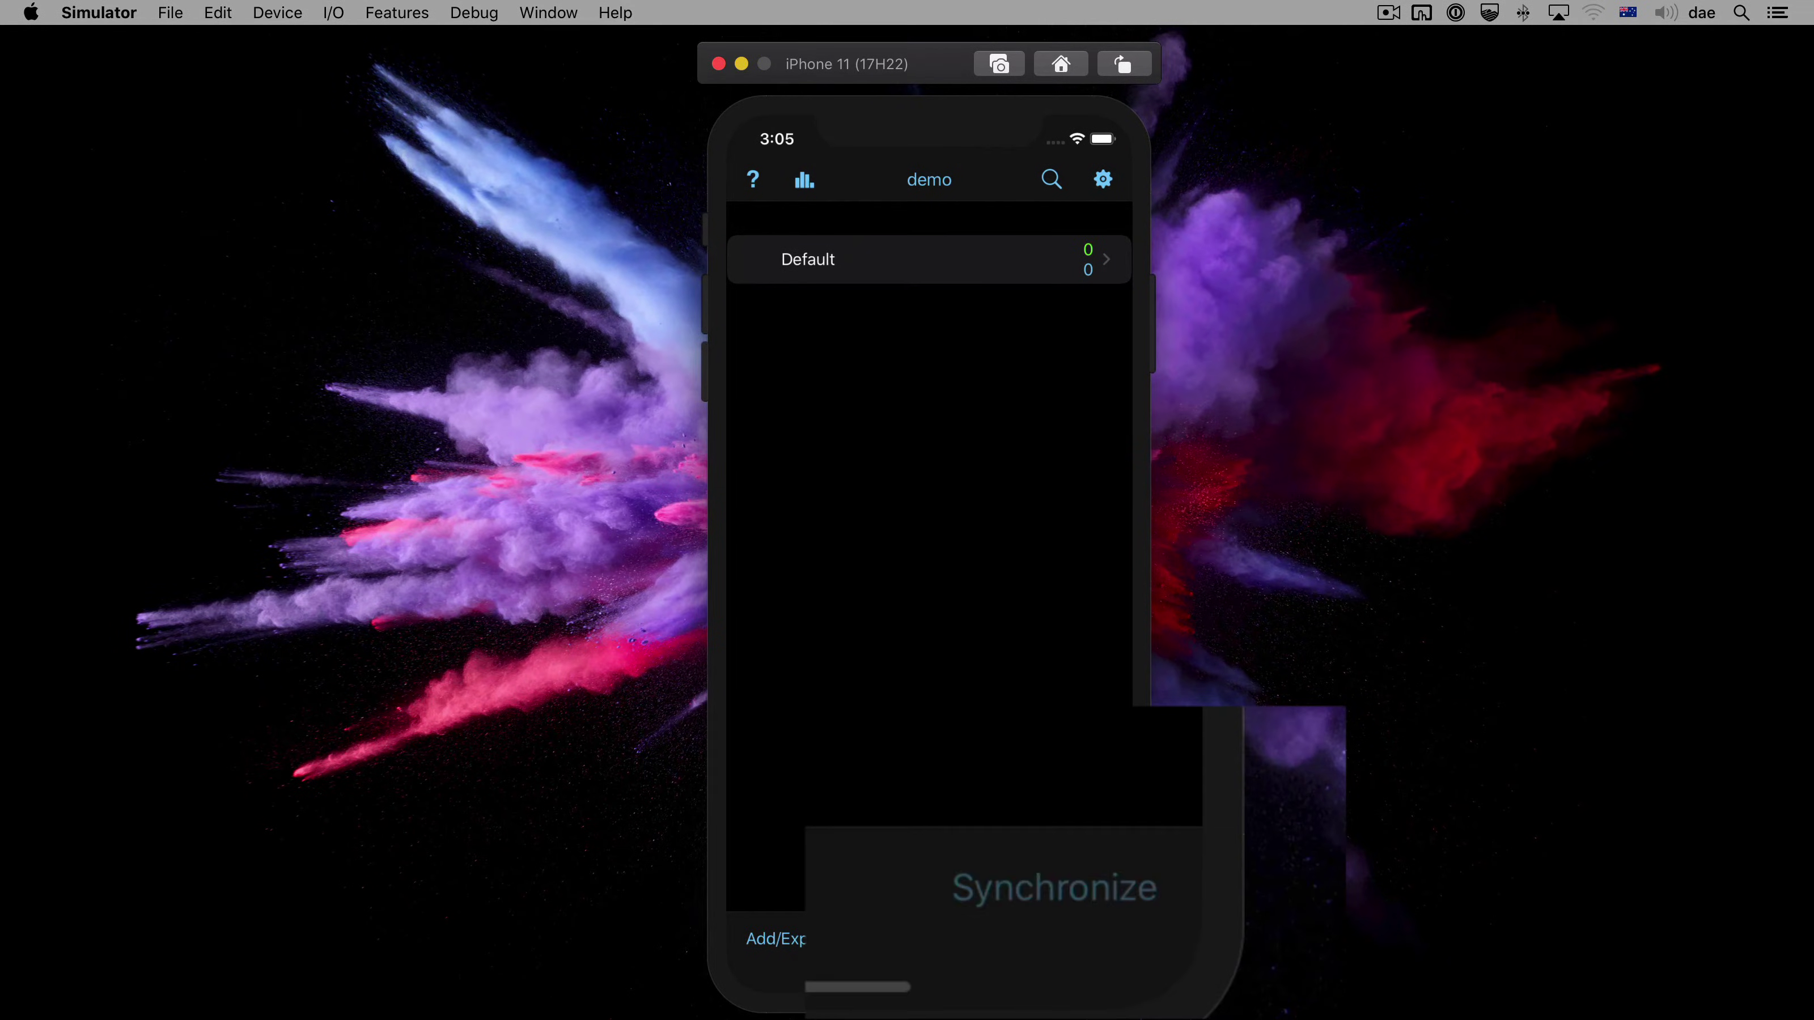
text(example@example.com)
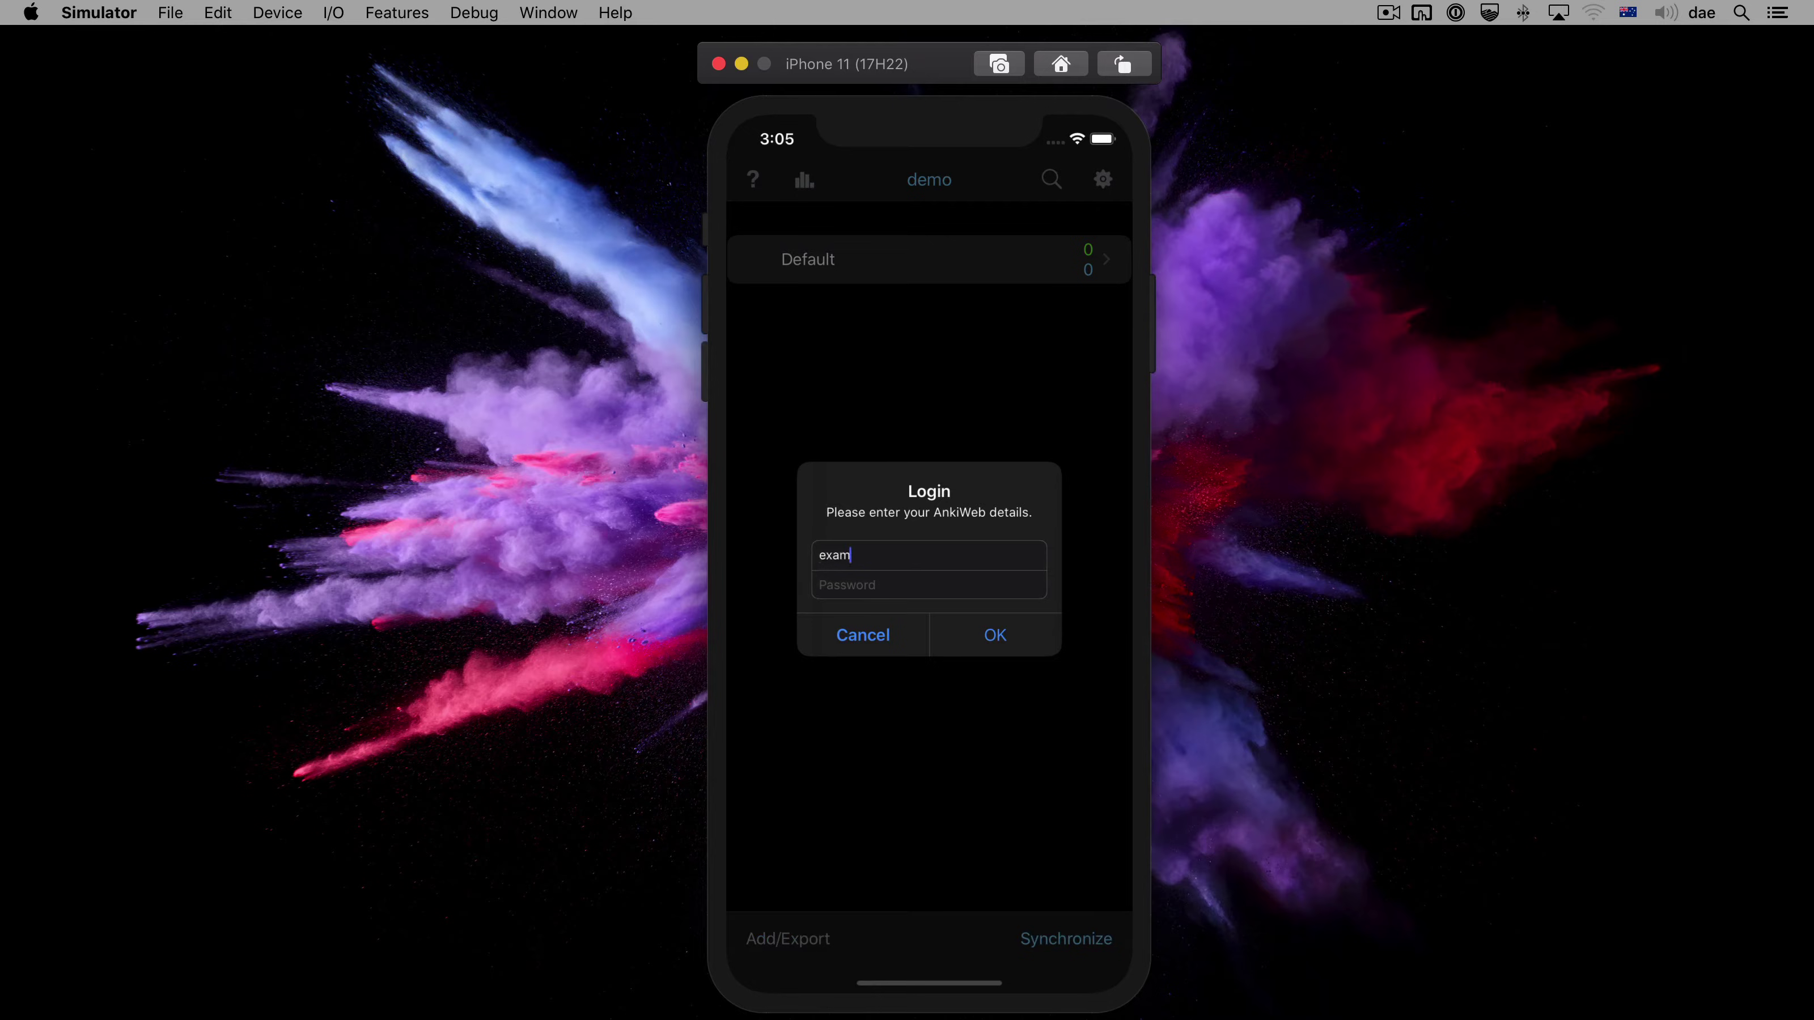
click(929, 584)
text(password)
key(Return)
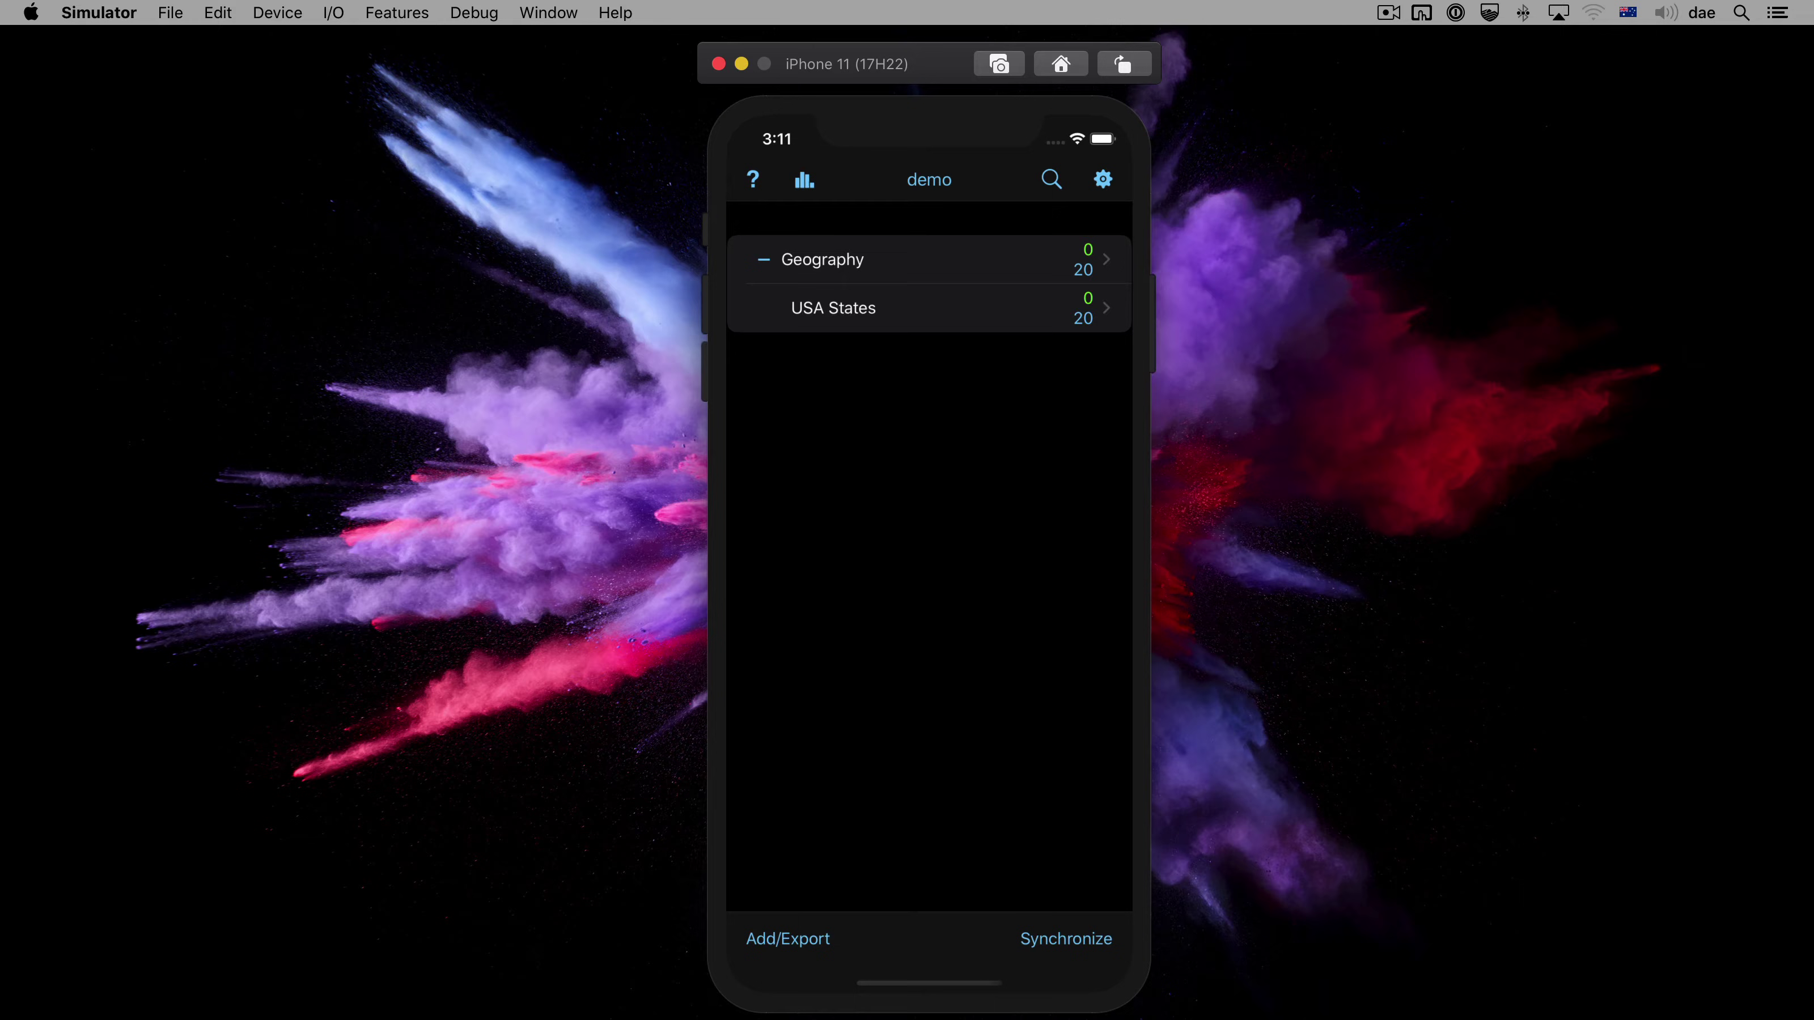
- Study and grade a few USA States cards on the phone, leaving 3 due and 18 new
click(833, 308)
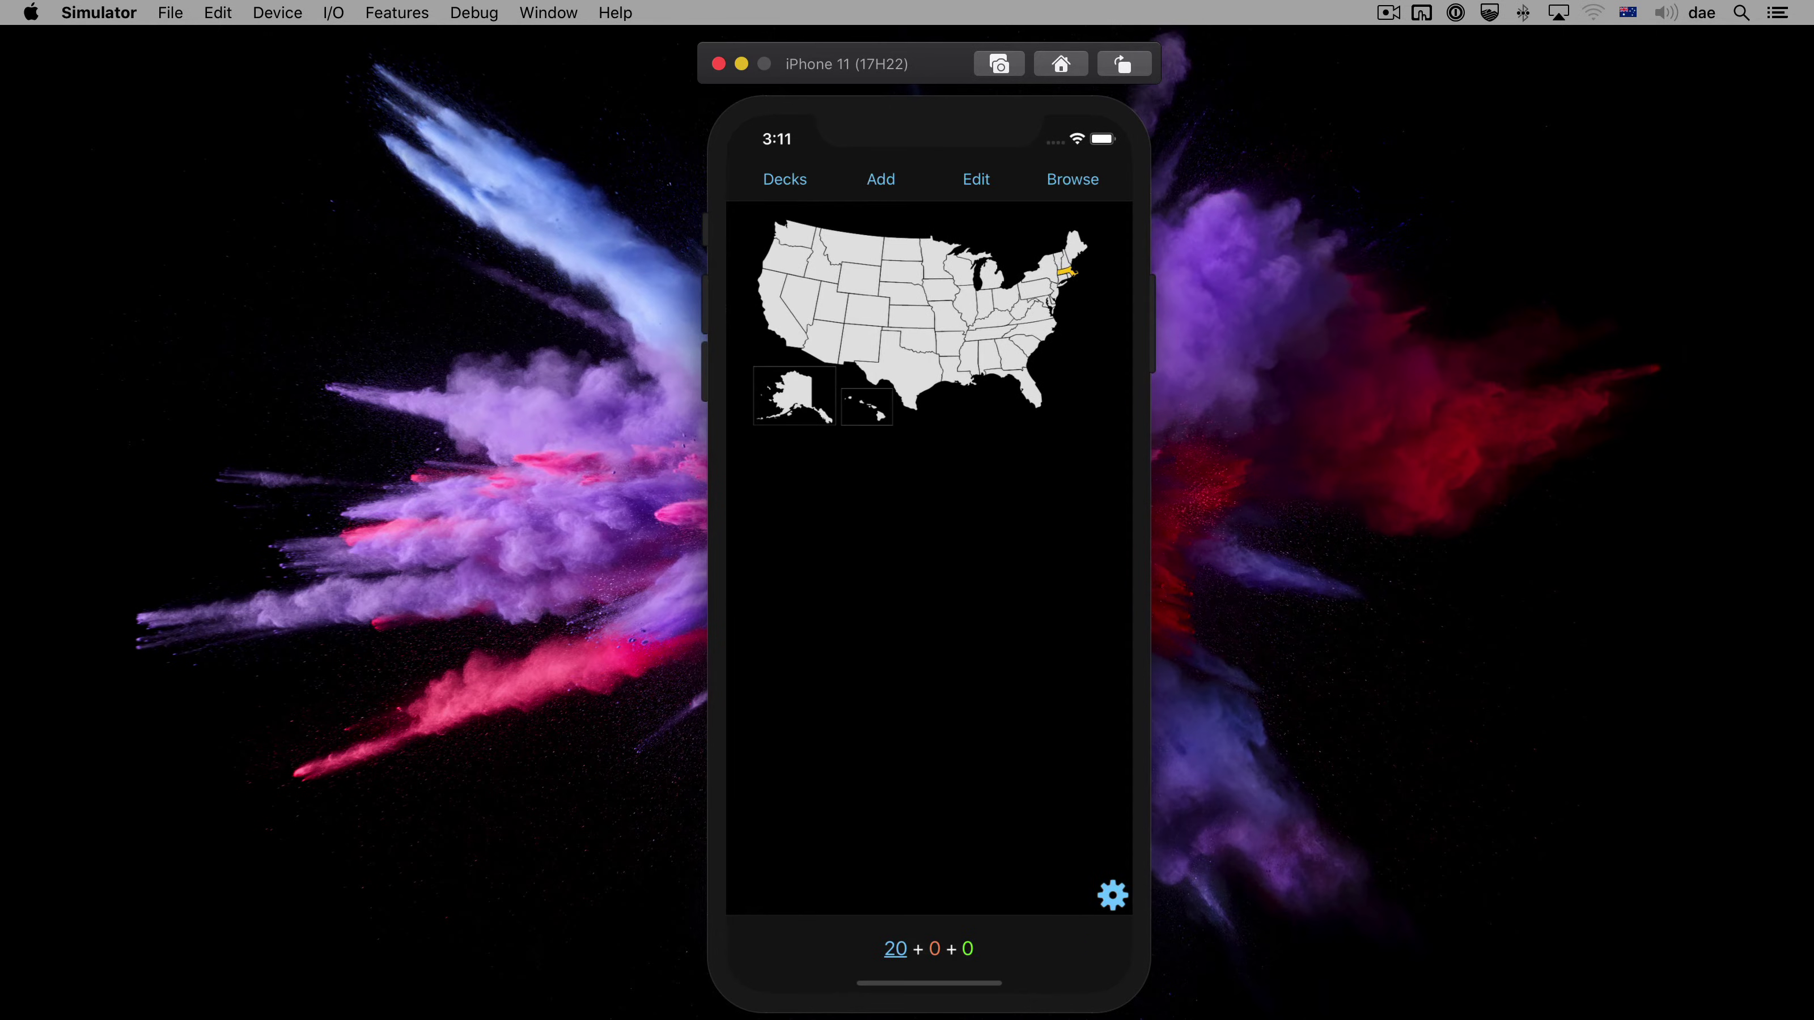
key(space)
key(space)
key(space)
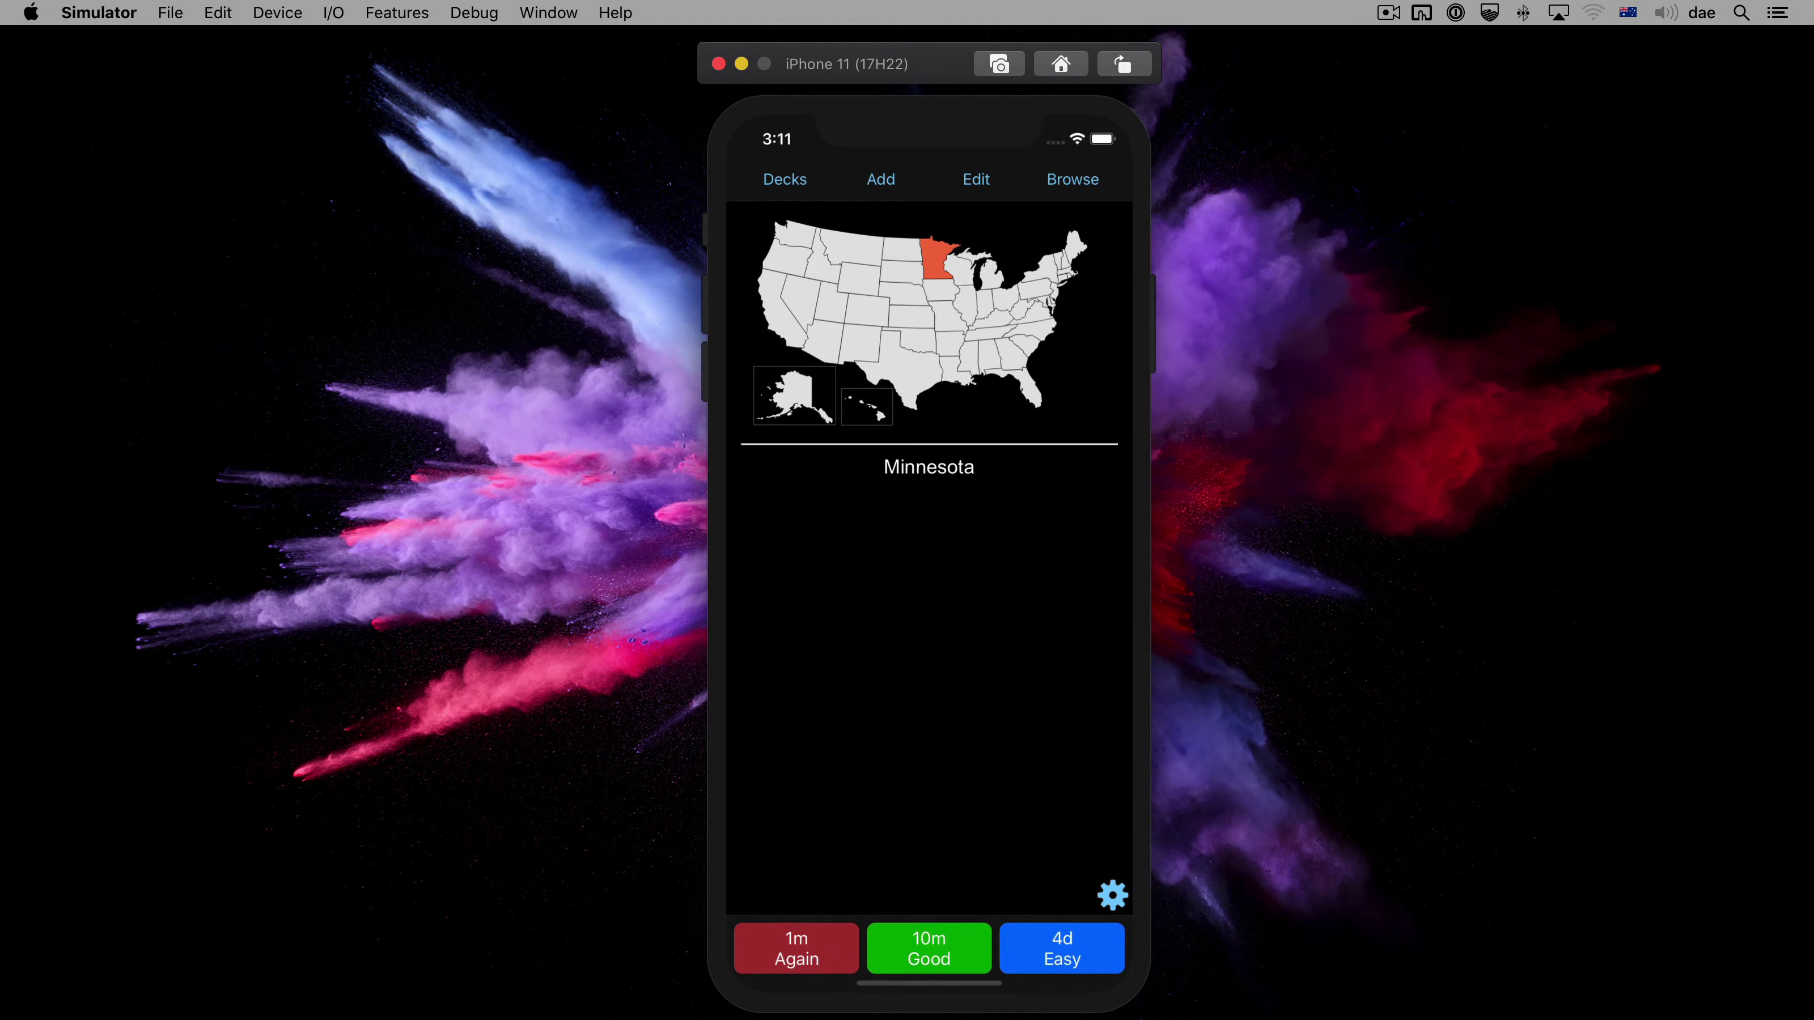
key(space)
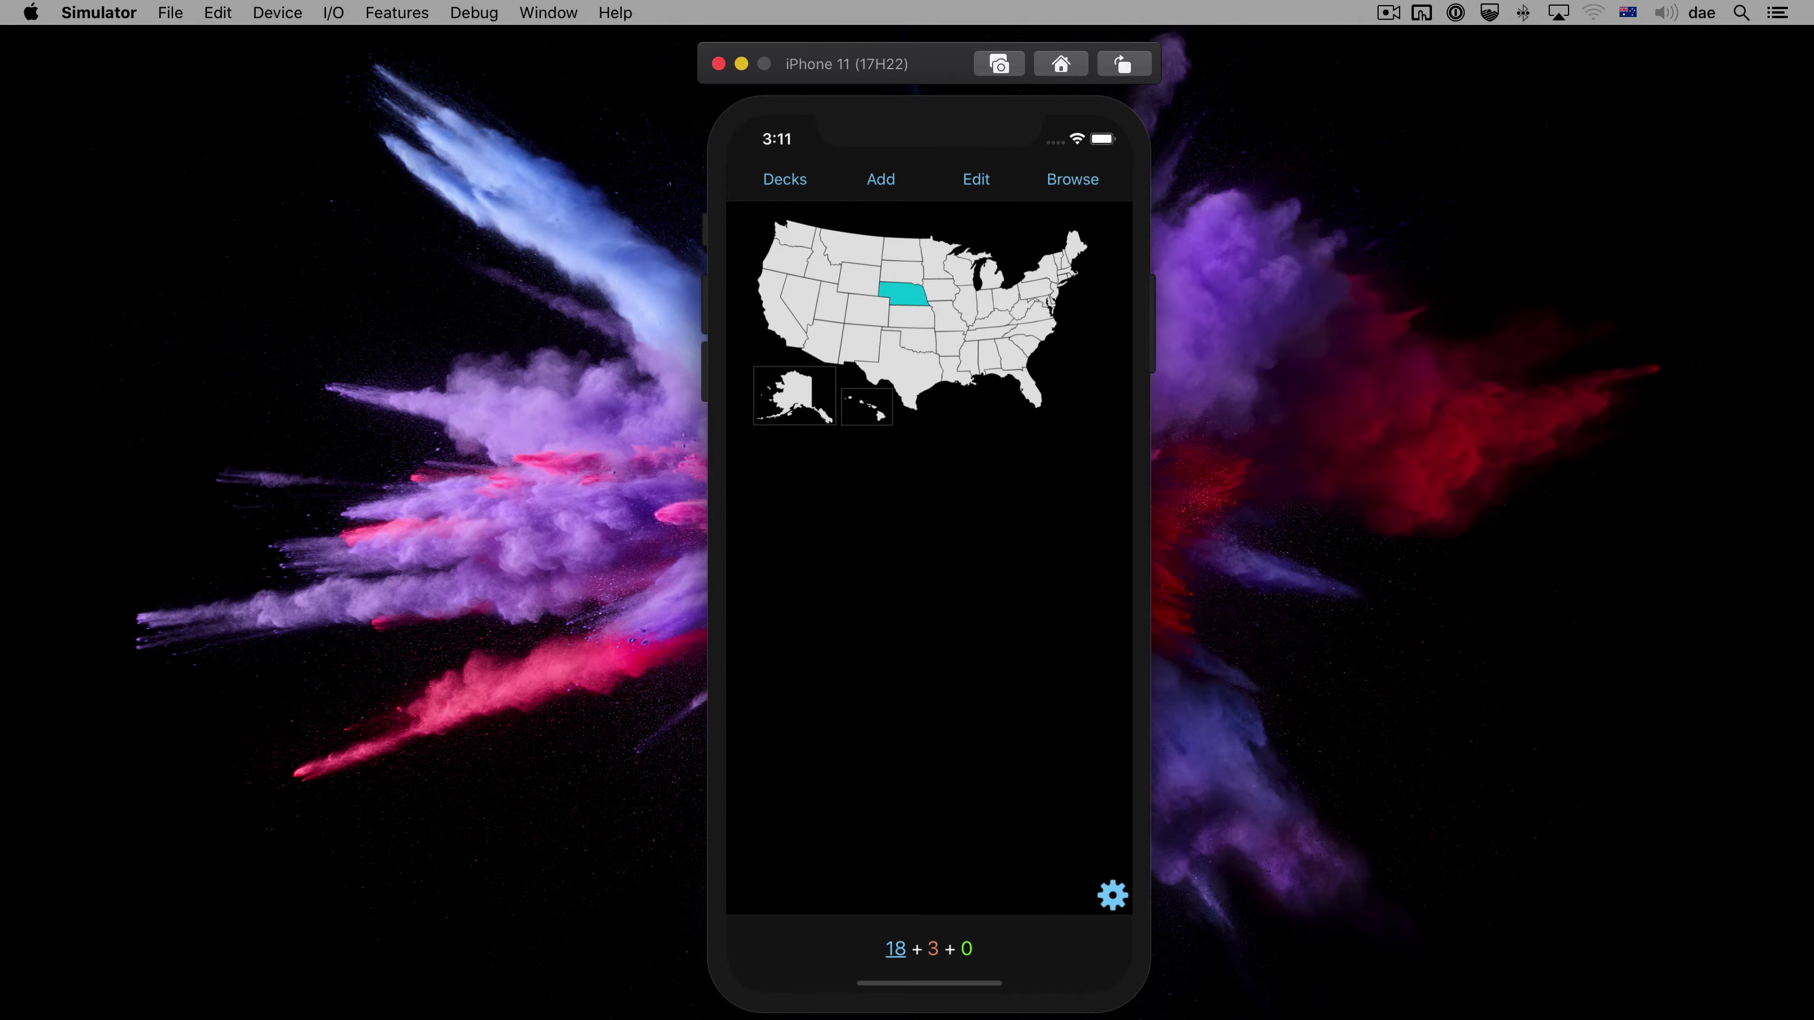
key(Escape)
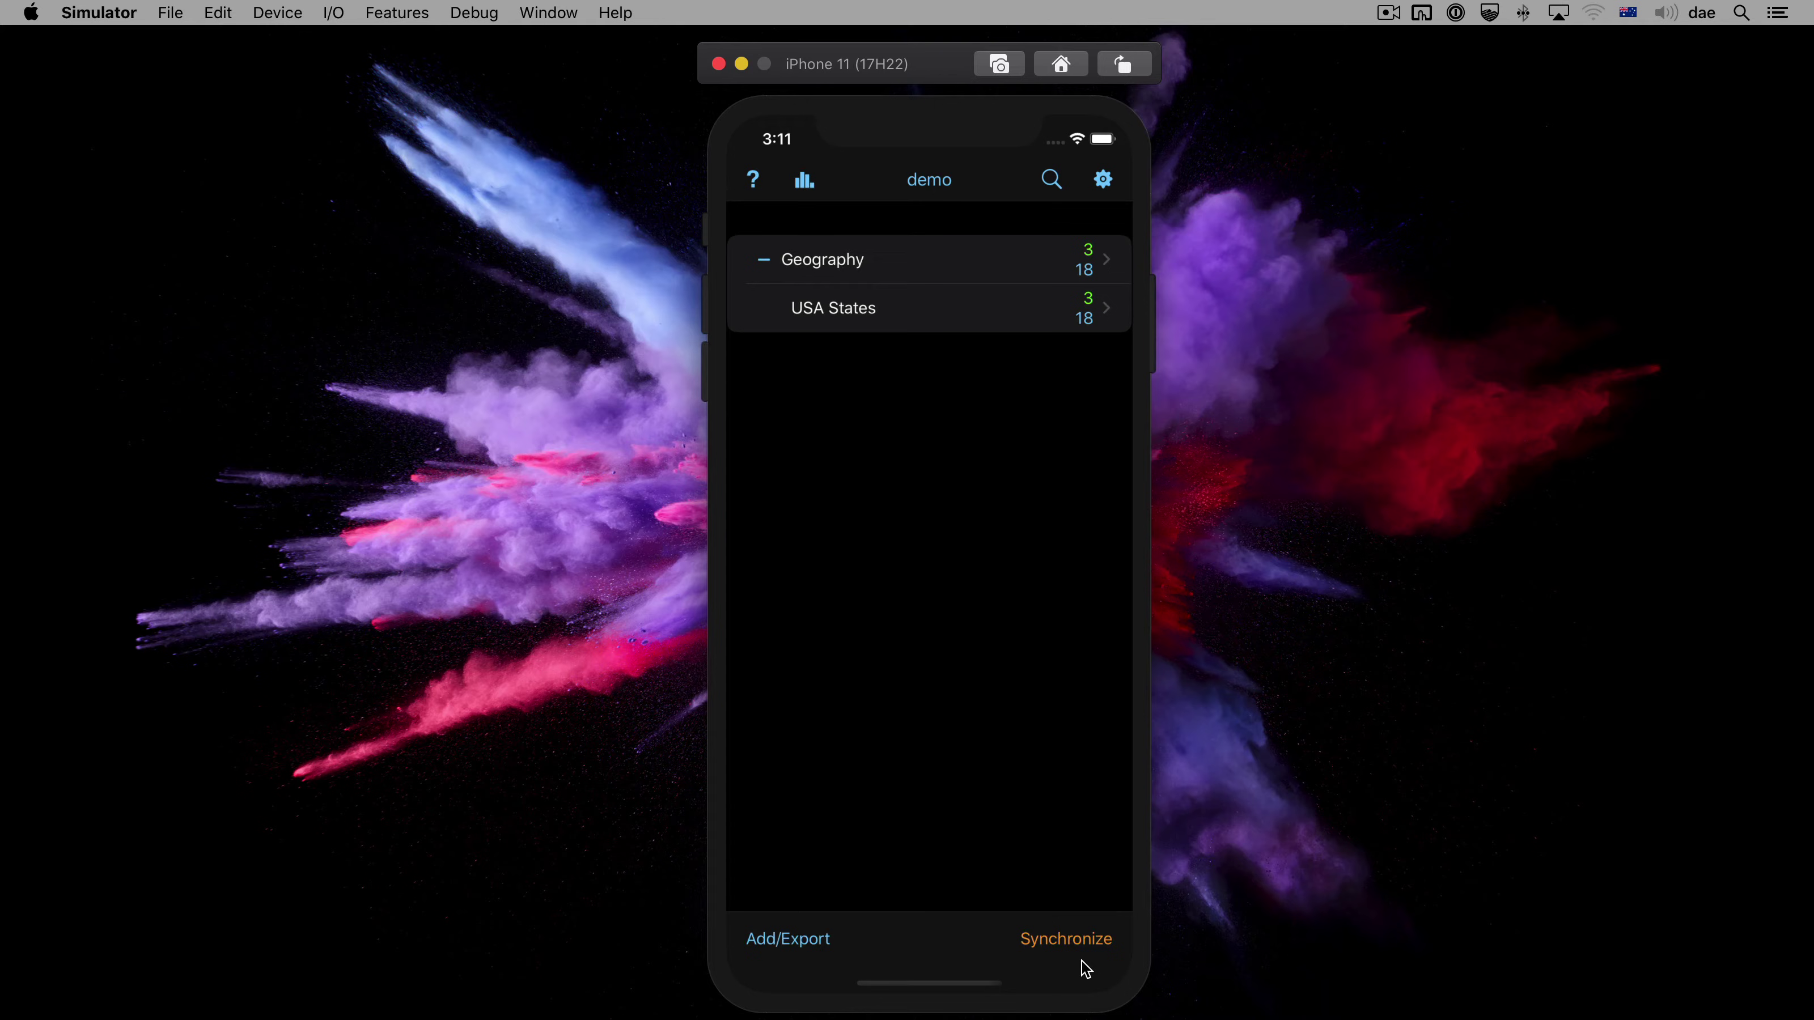
- Synchronize AnkiMobile to upload its USA States reviews to AnkiWeb
click(1068, 942)
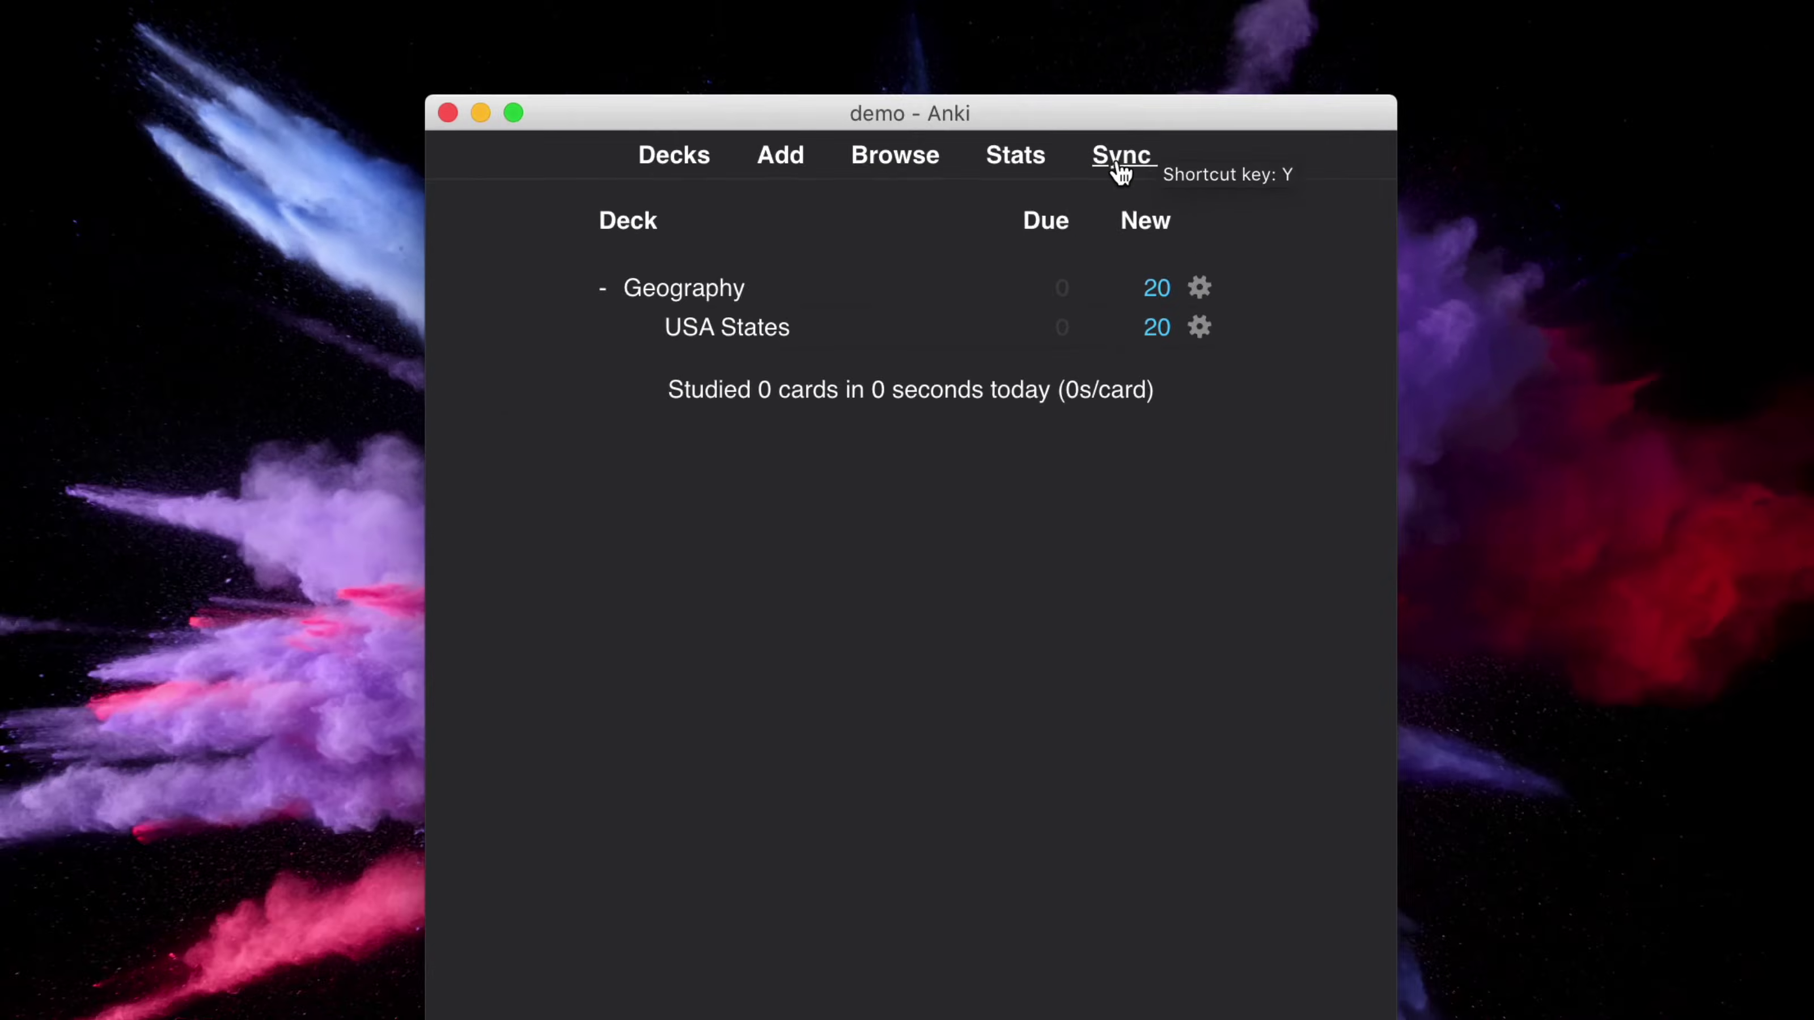
- Sync Anki desktop to pull the phone's reviews, updating Geography and USA States to 3 due, 18 new
click(1215, 168)
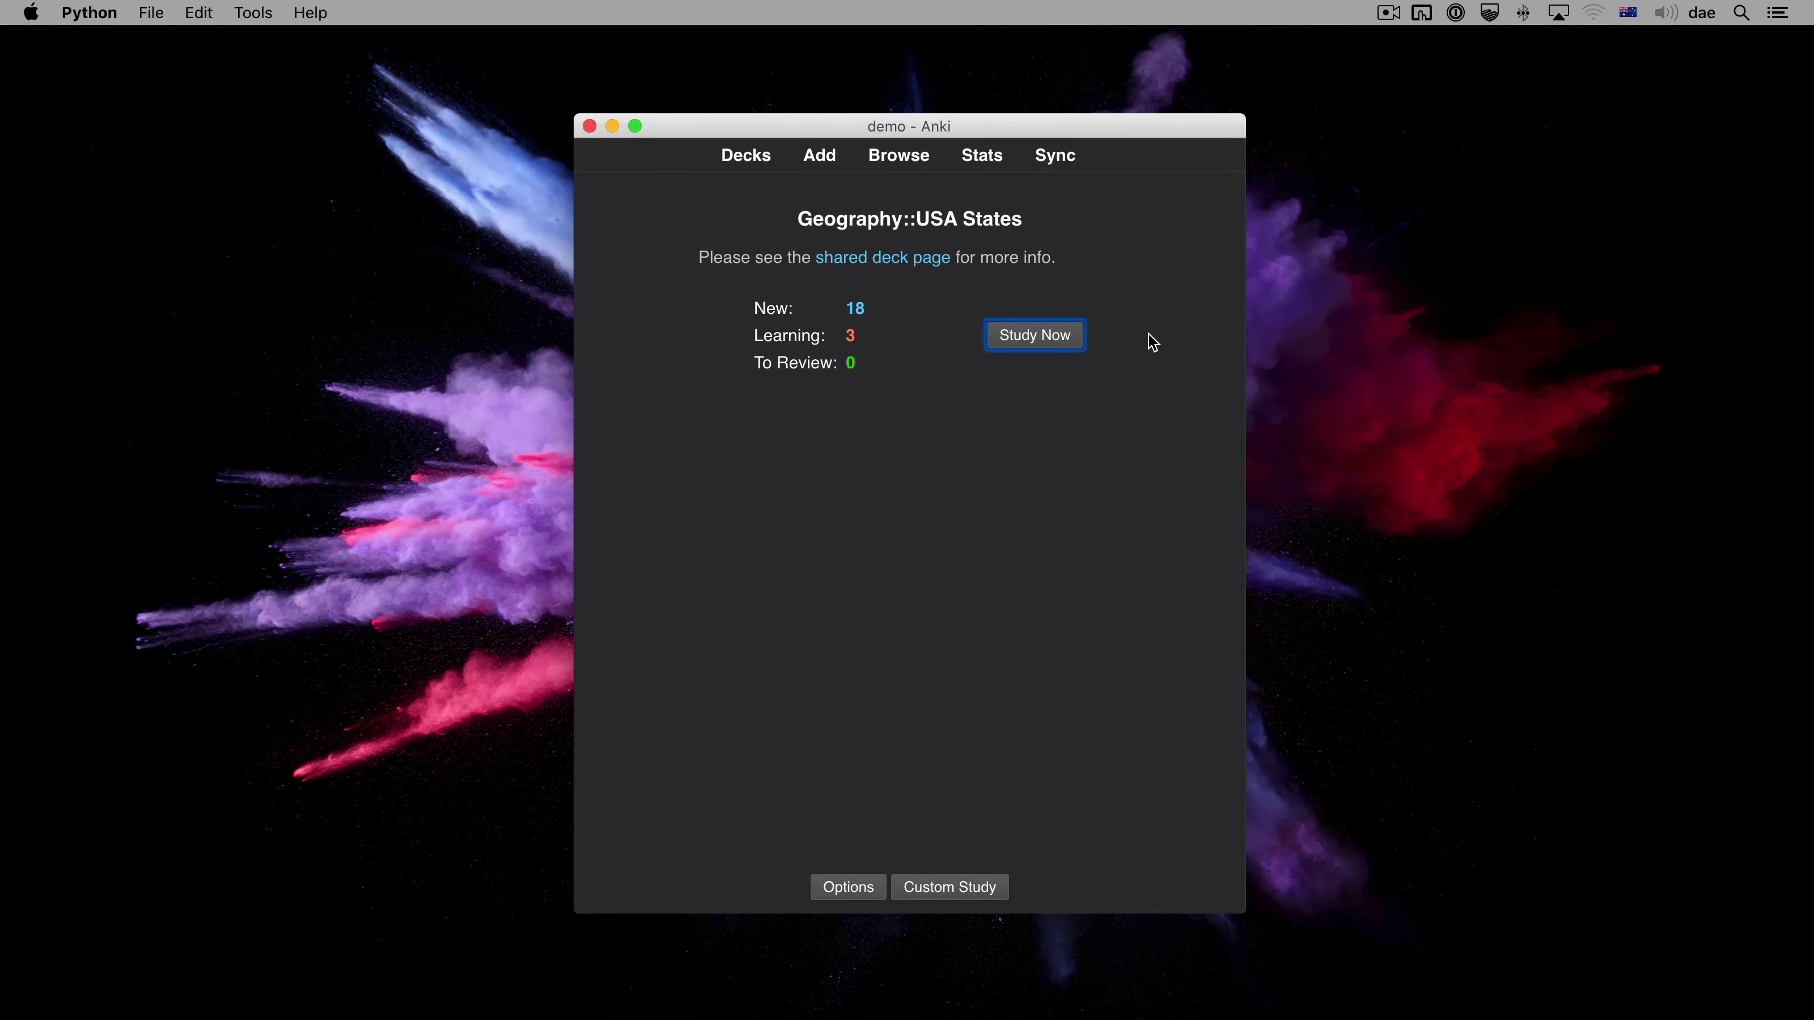
- Answer the Minnesota card as Good in USA States, then sync desktop at 4 due and 17 new
key(s)
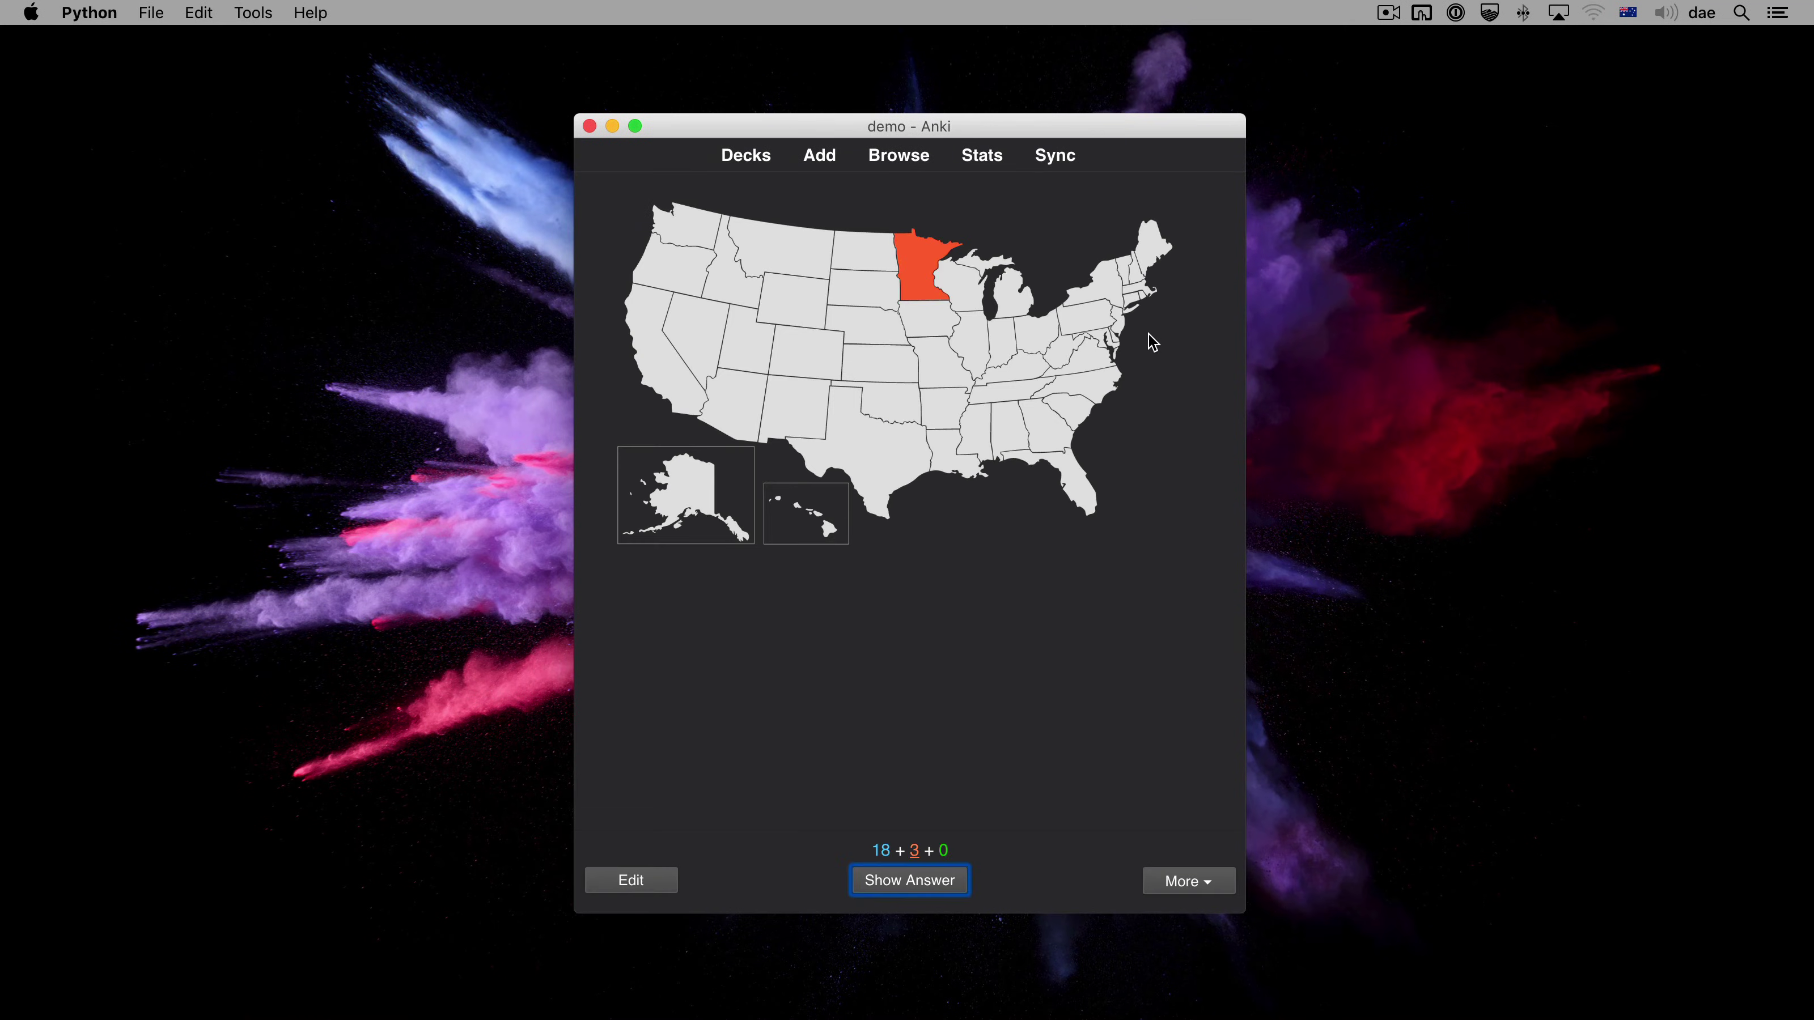
key(space)
key(space)
key(space)
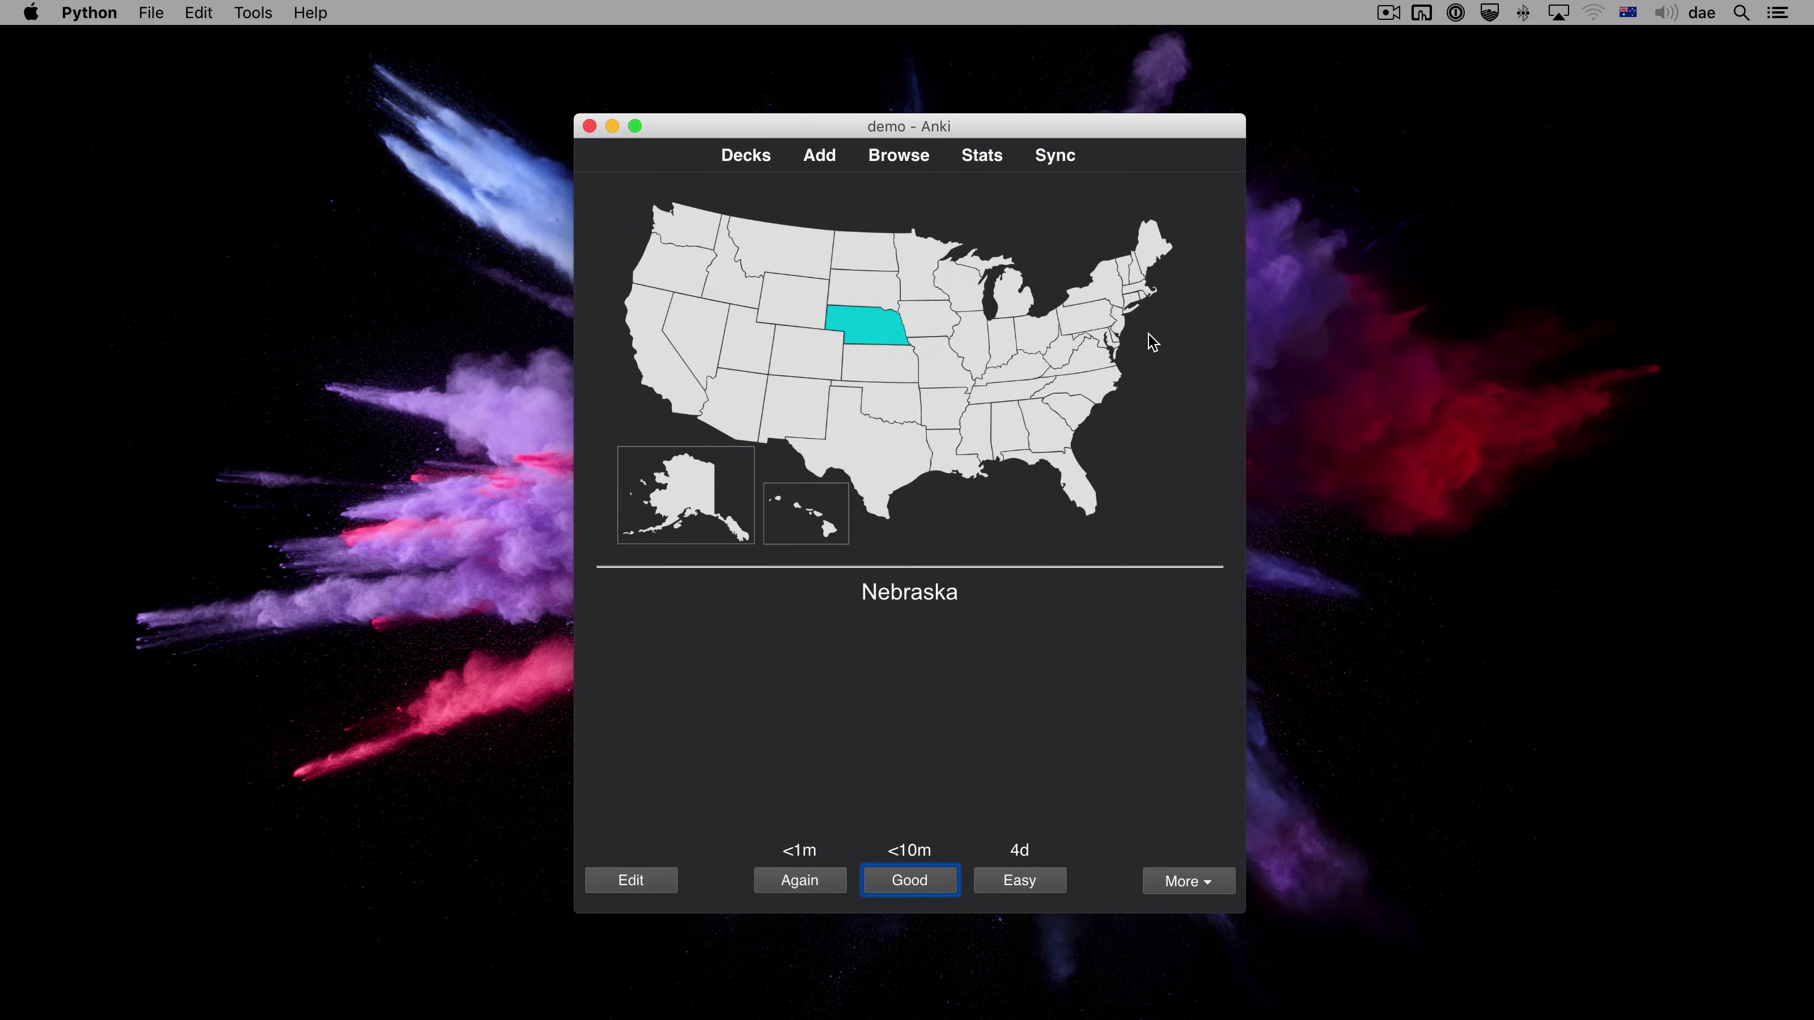
key(space)
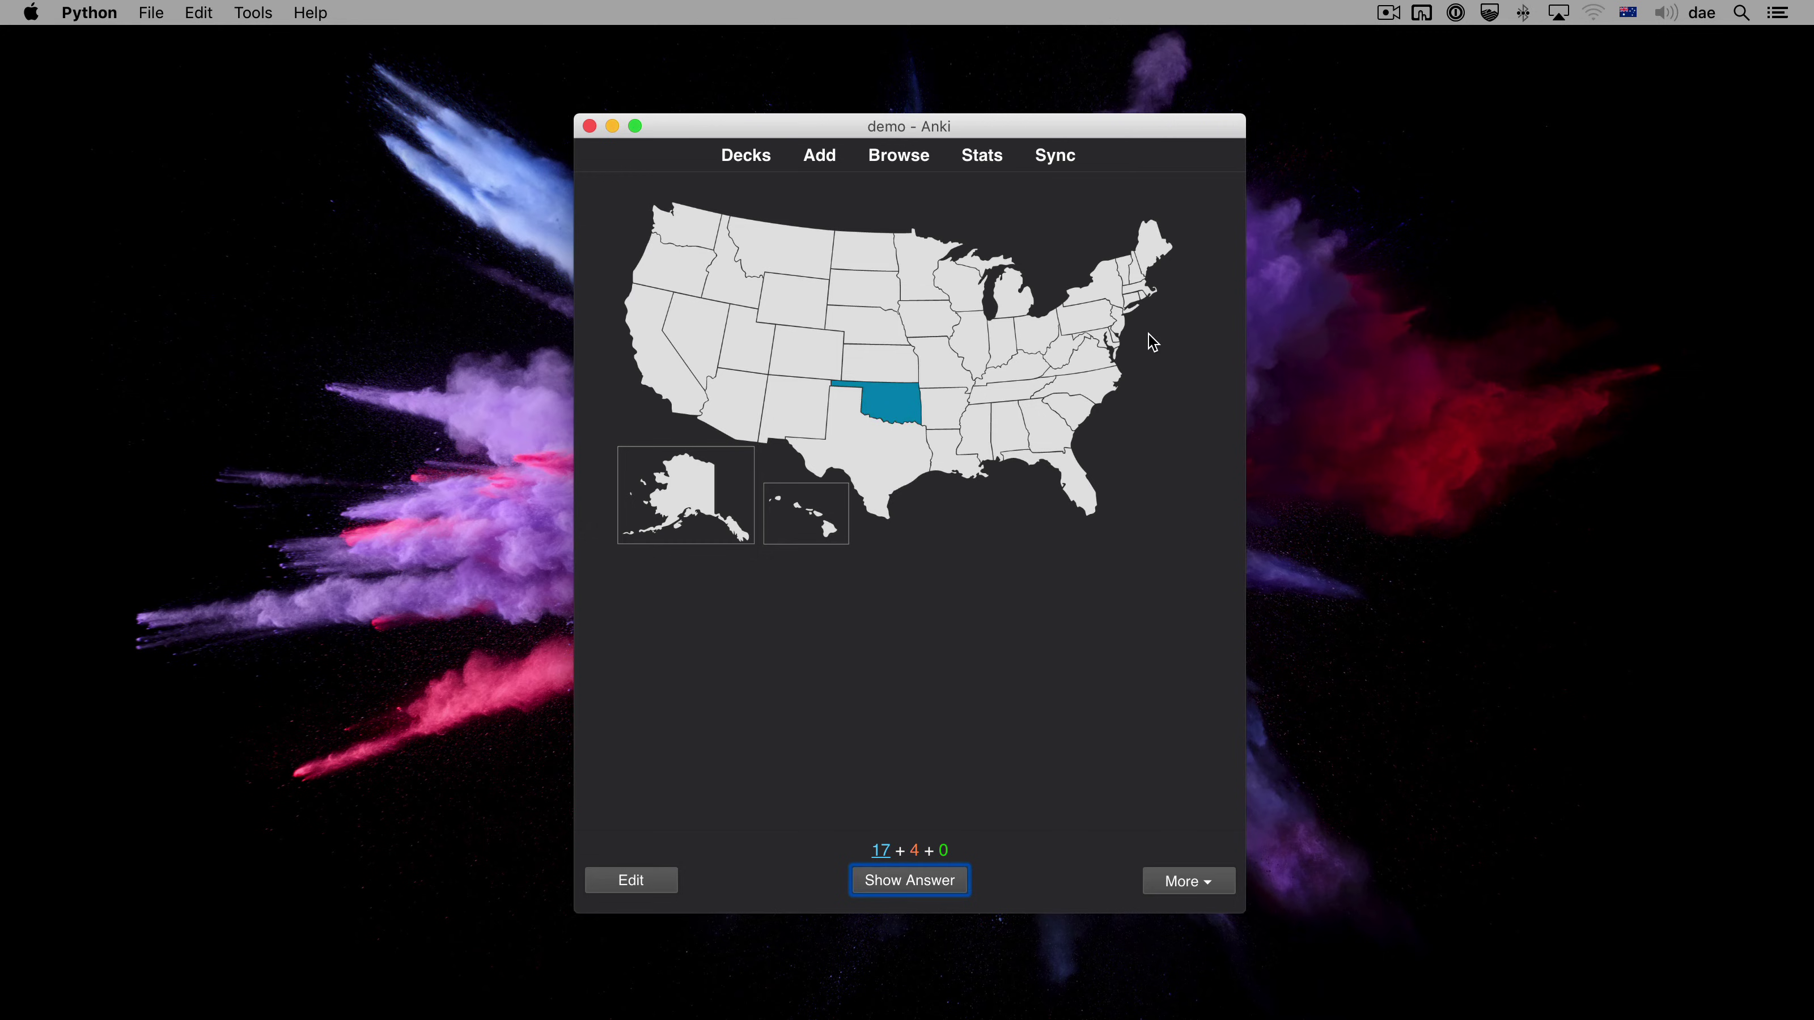
click(748, 159)
click(1058, 159)
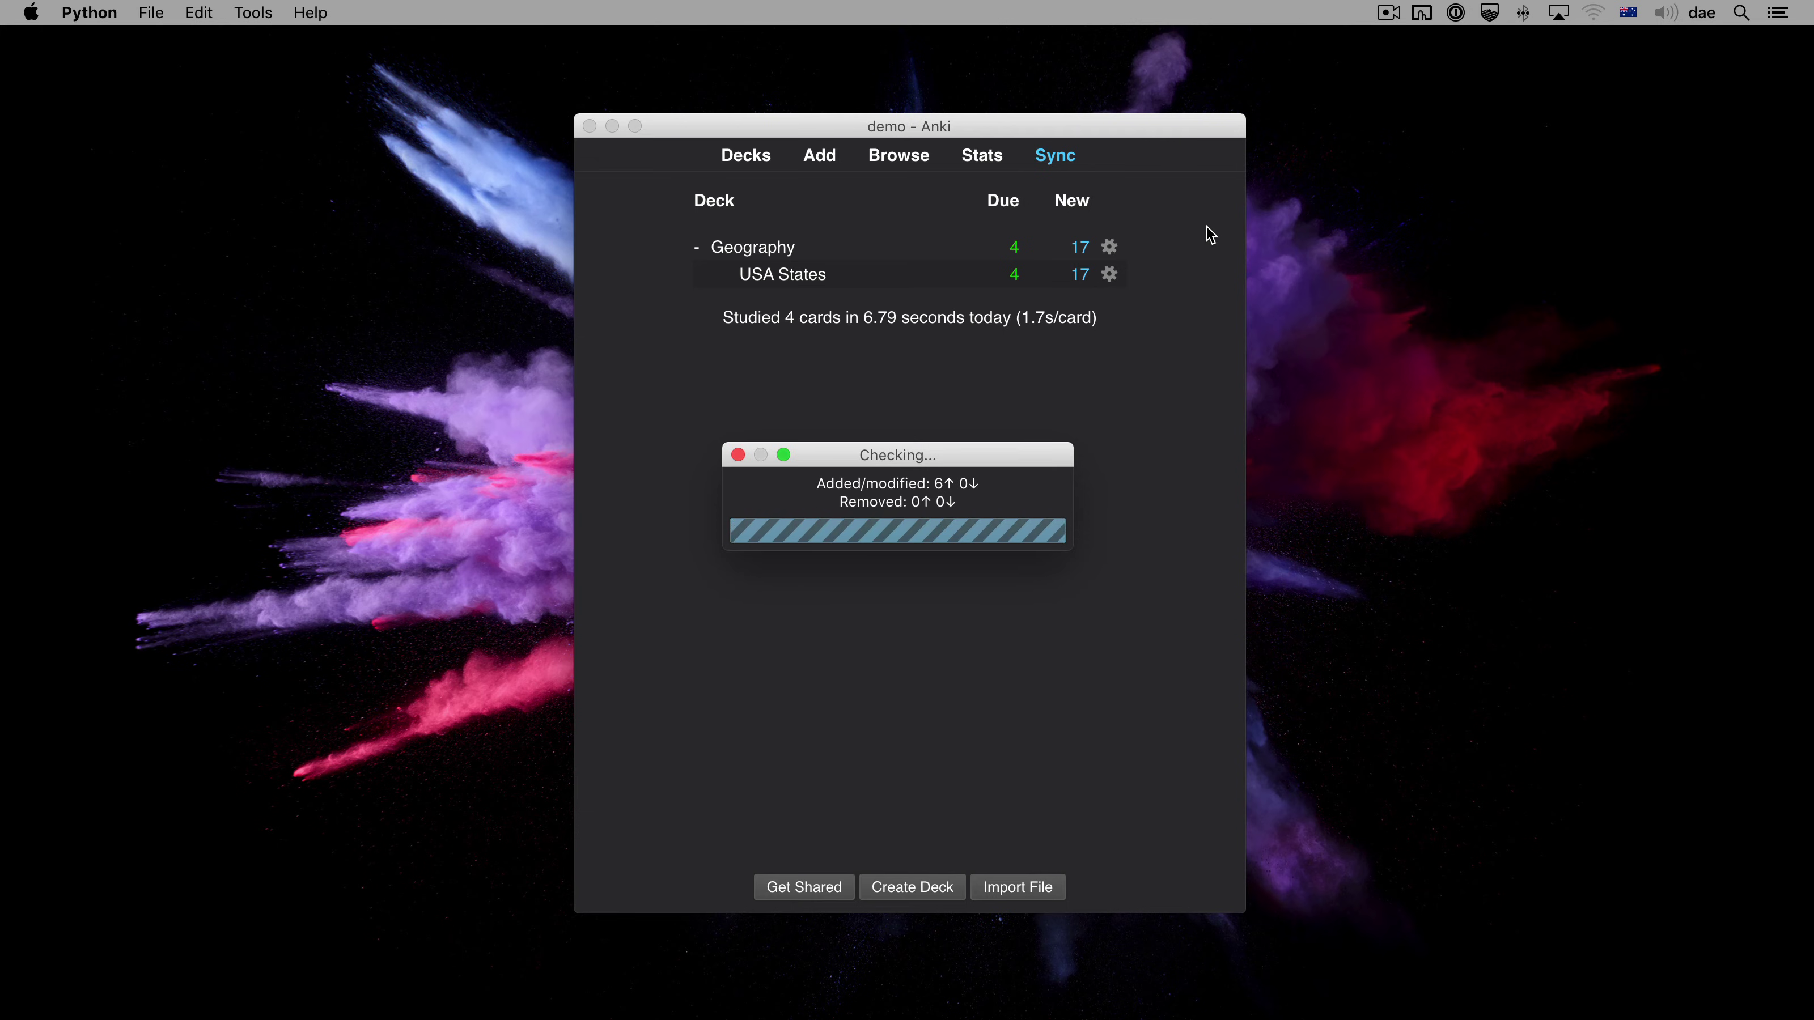
- Sync AnkiMobile in the simulator to pull the desktop review, reaching 4 due and 17 new
key(ctrl+Right)
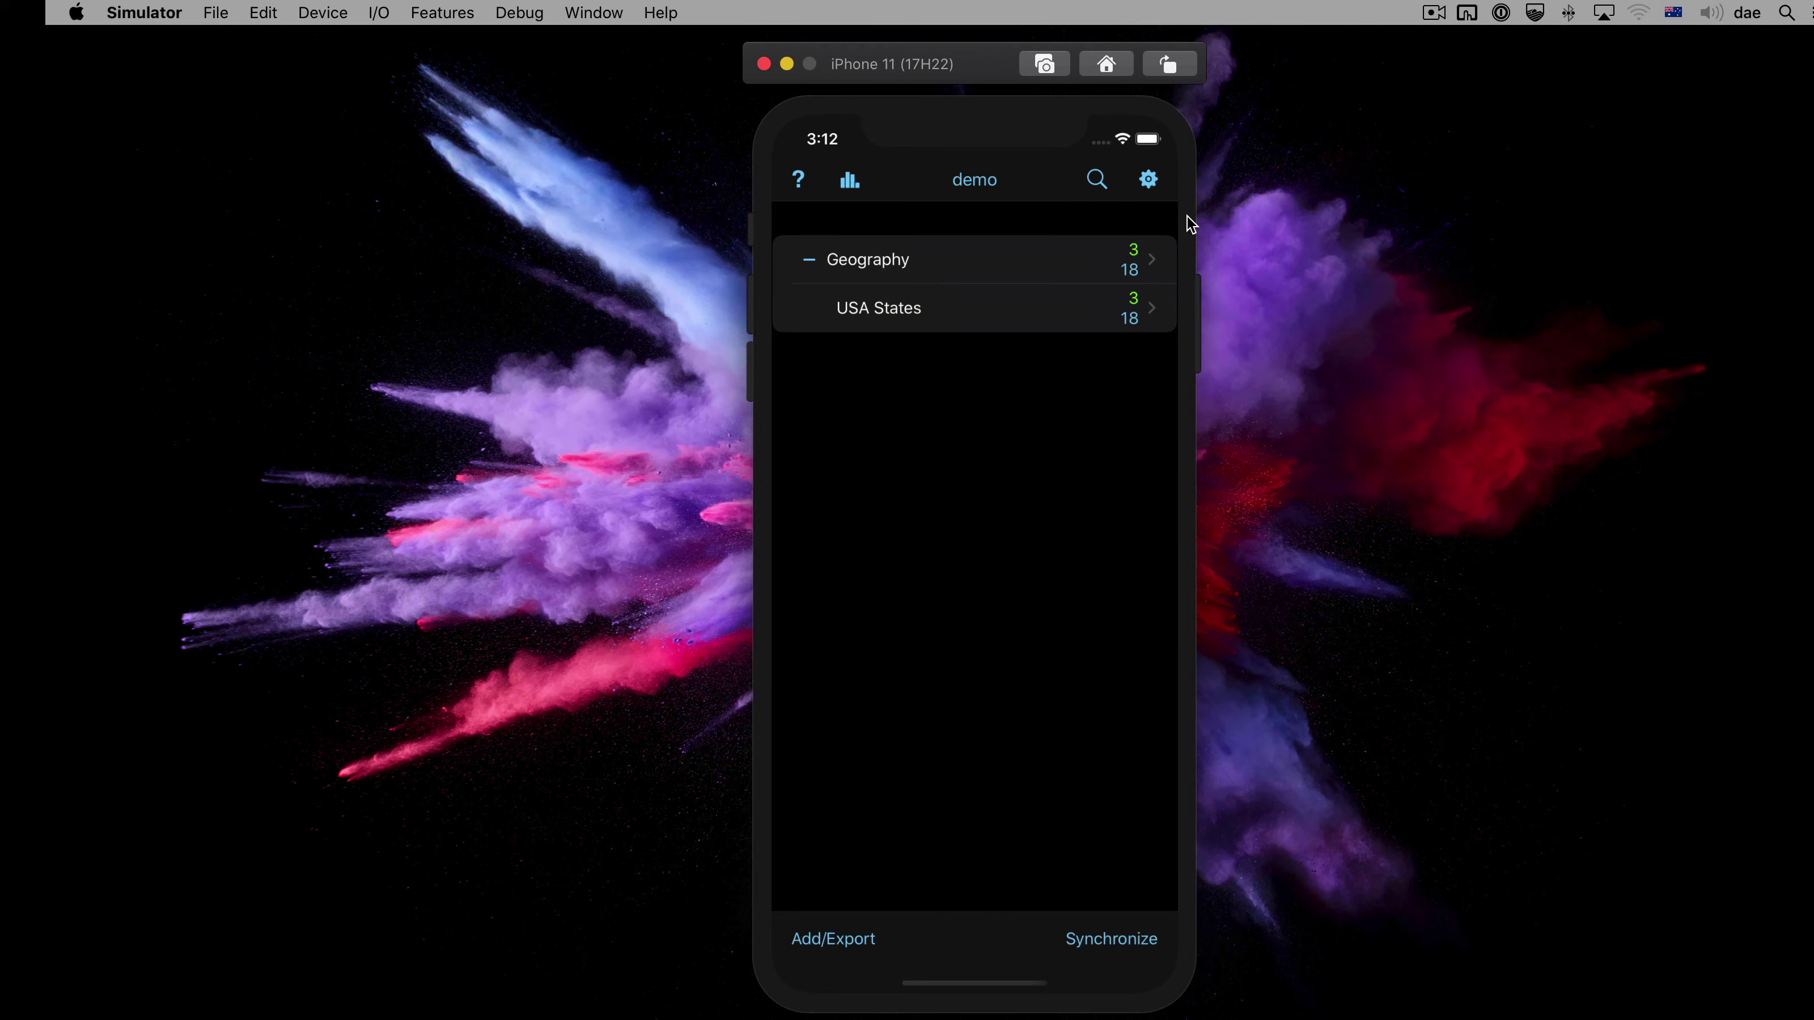
click(1089, 948)
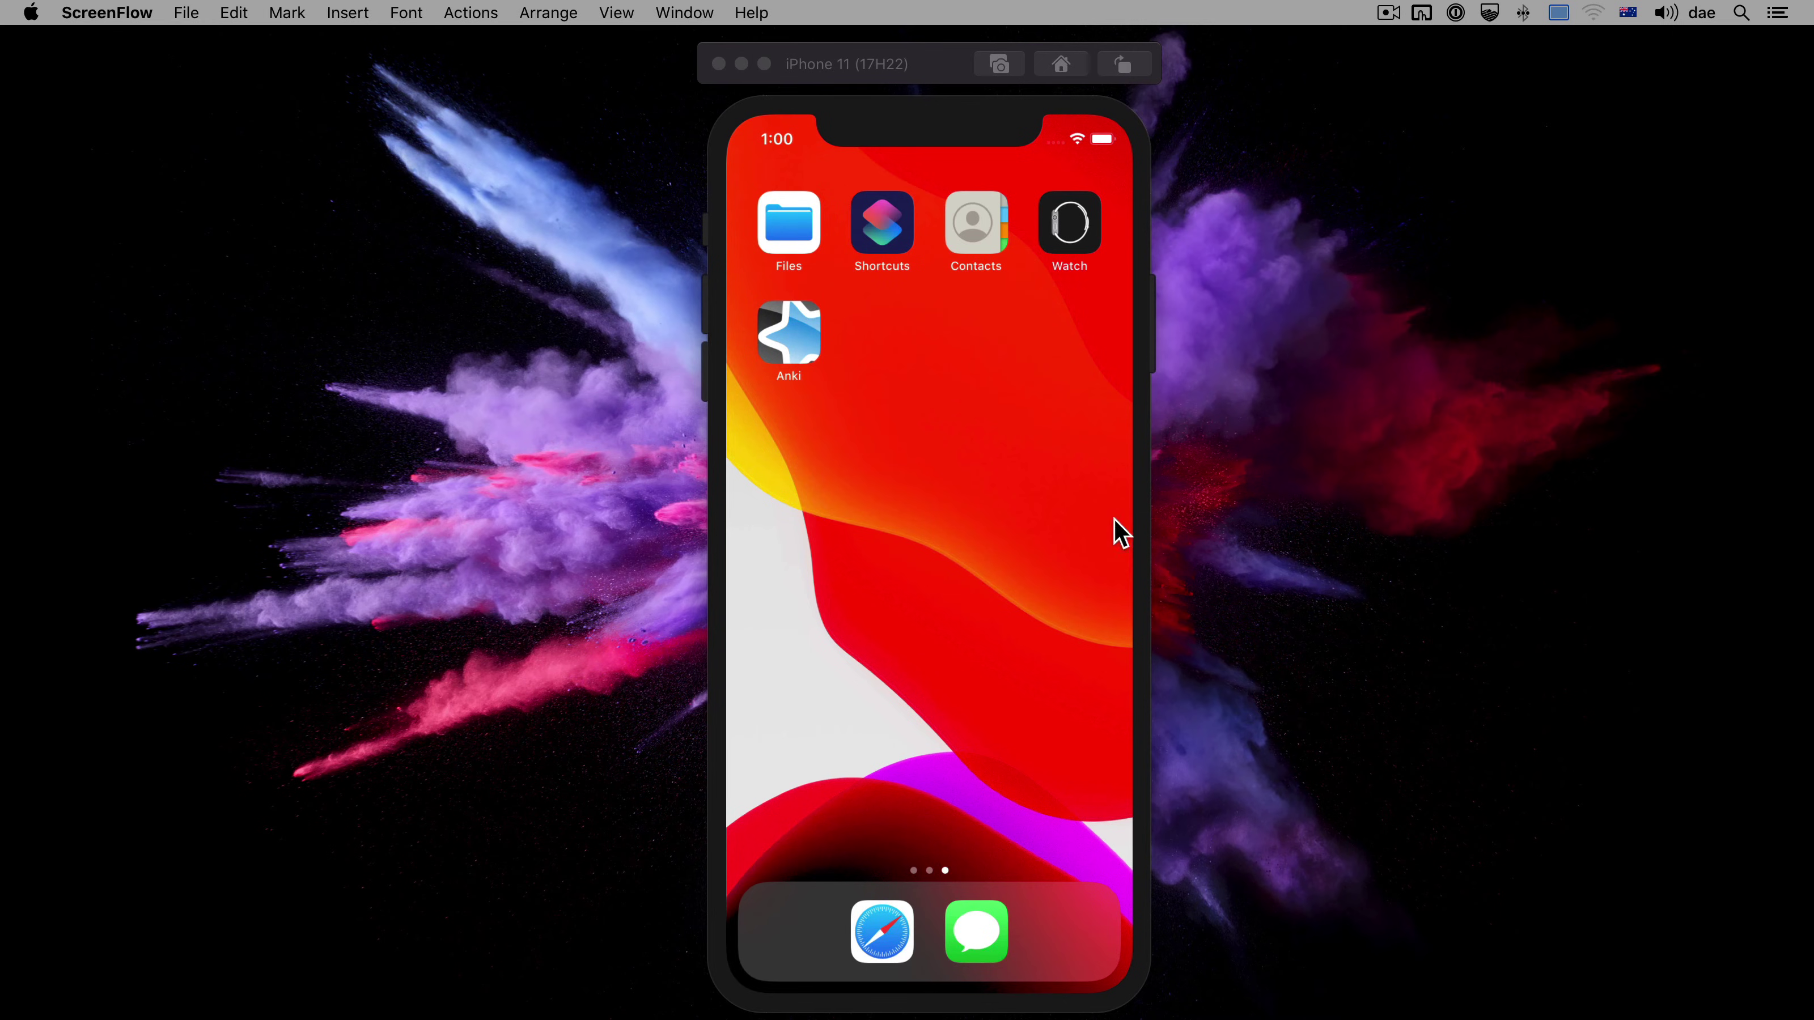
- Launch AnkiMobile and sync it with AnkiWeb twice, uploading the phone's newer reviews
click(768, 330)
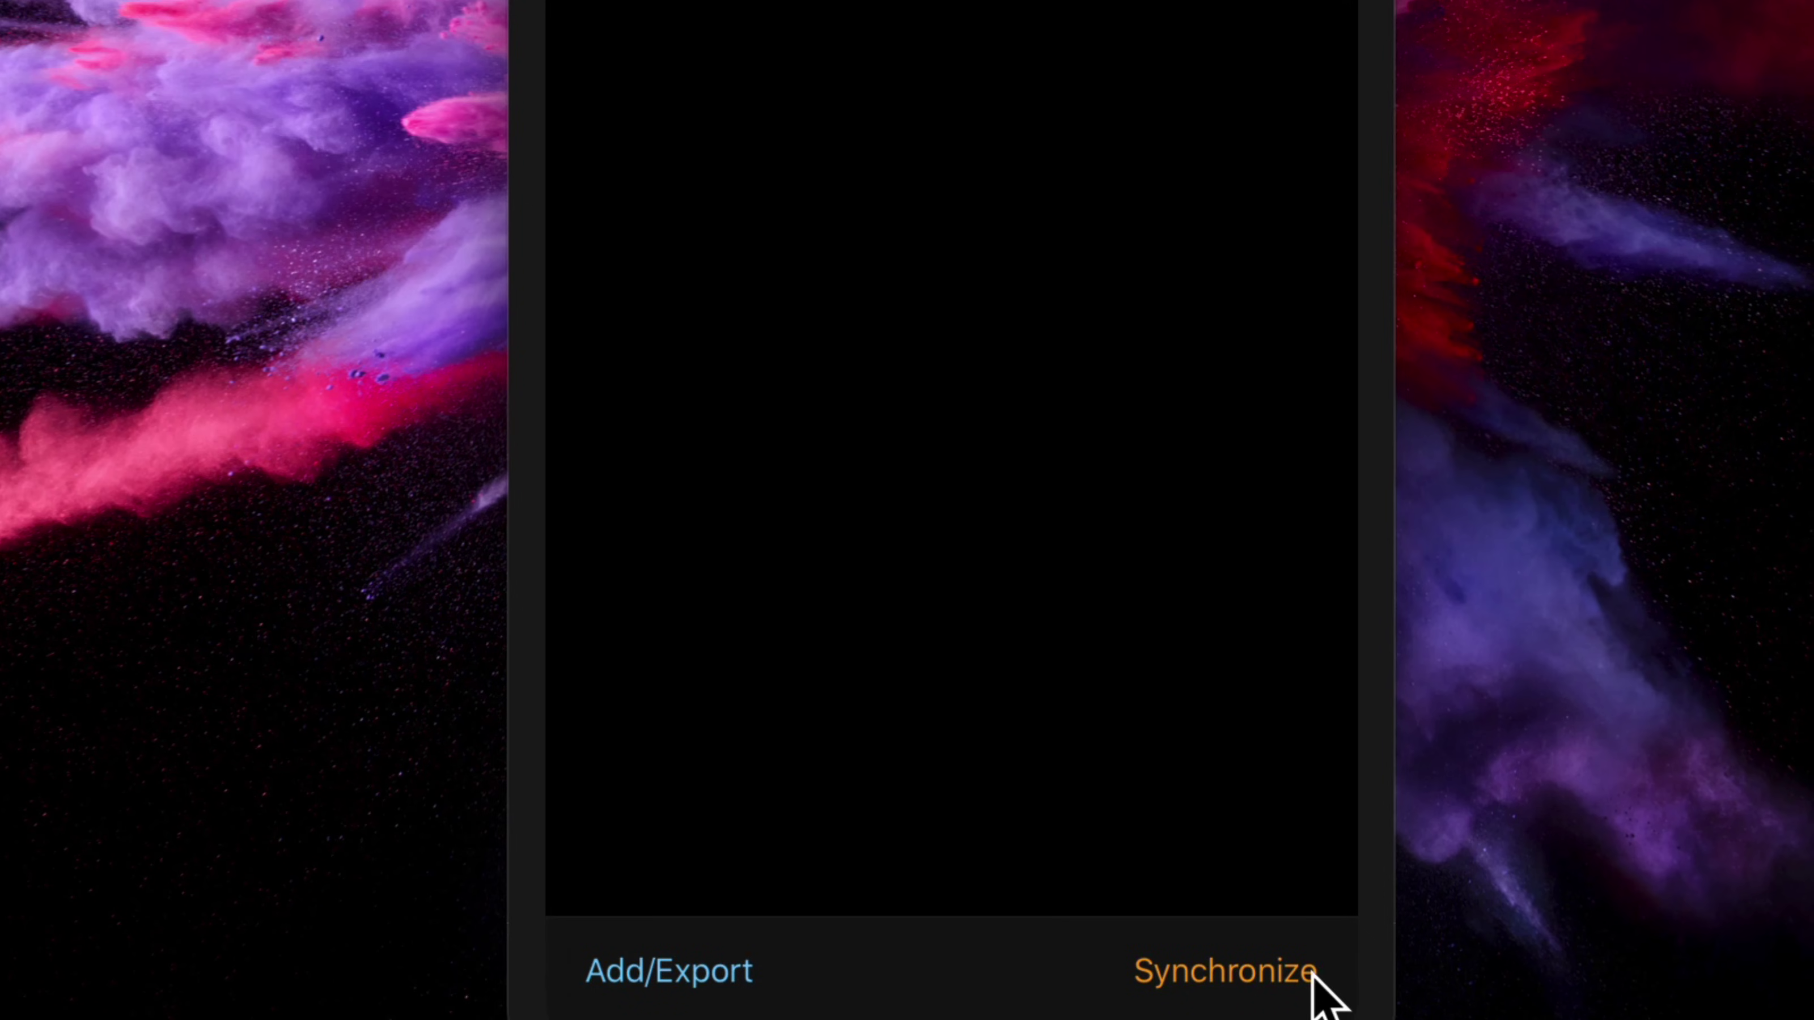
click(1257, 972)
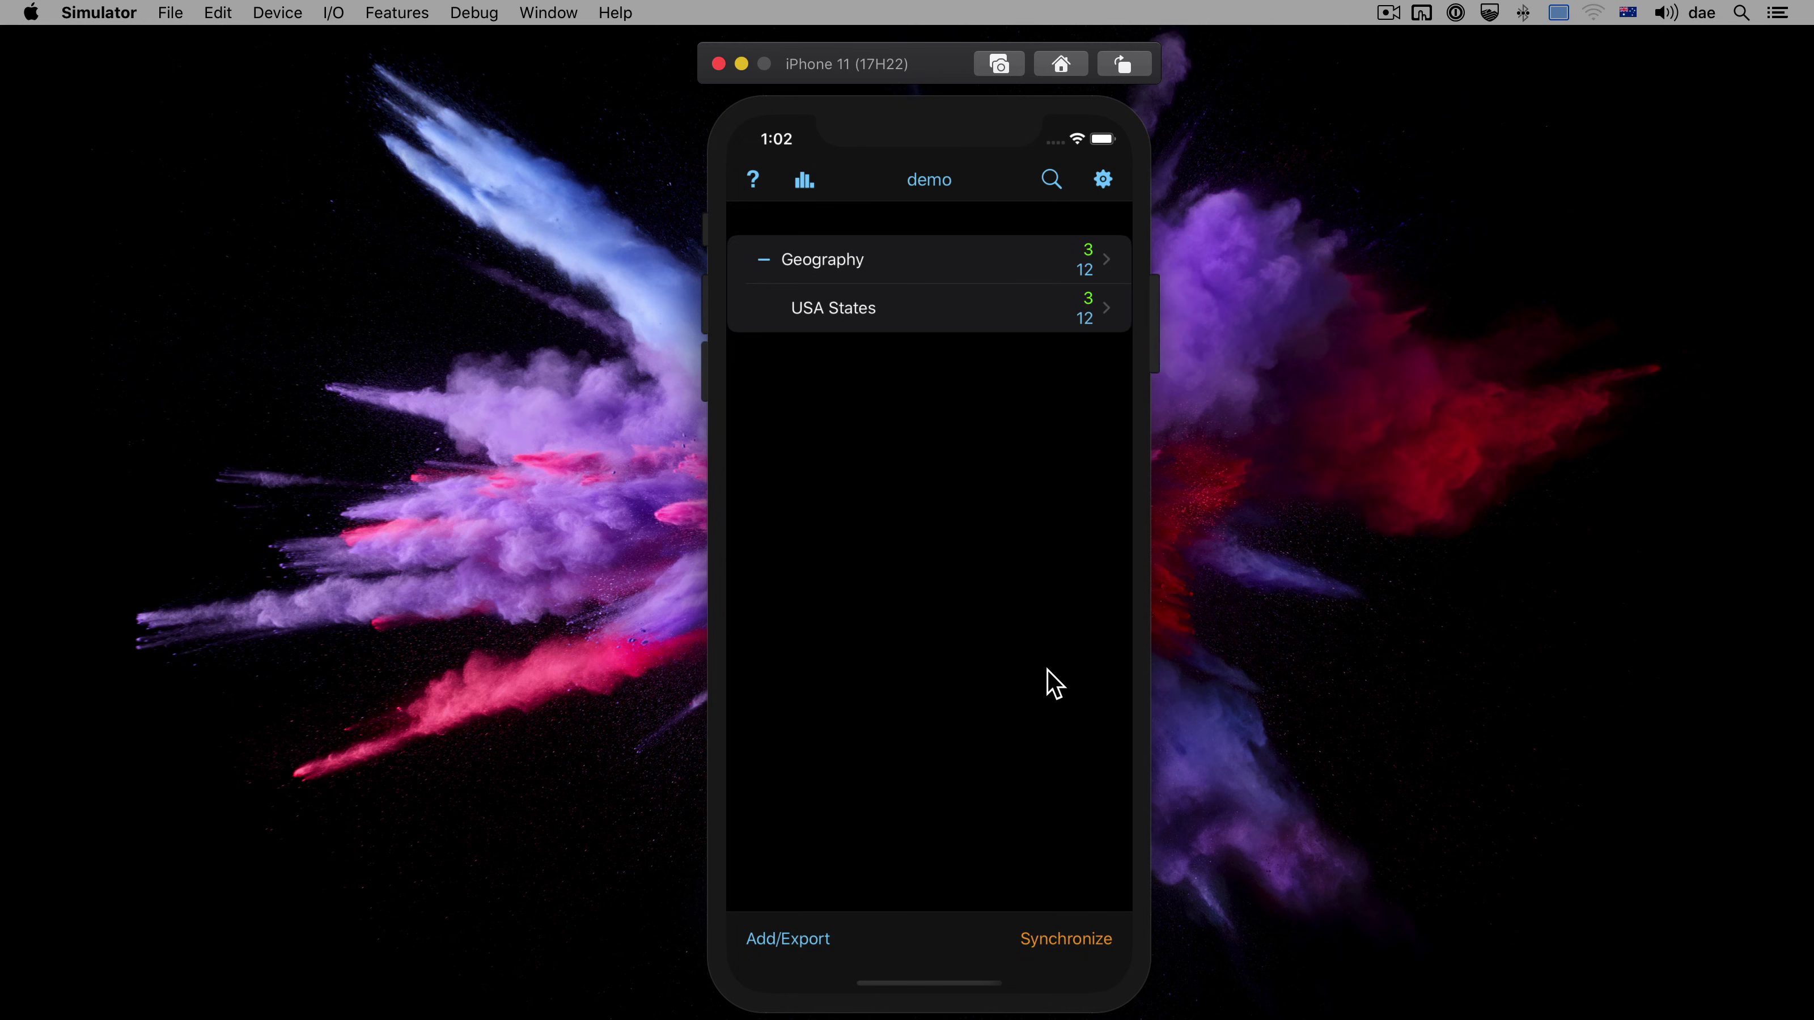
click(1077, 941)
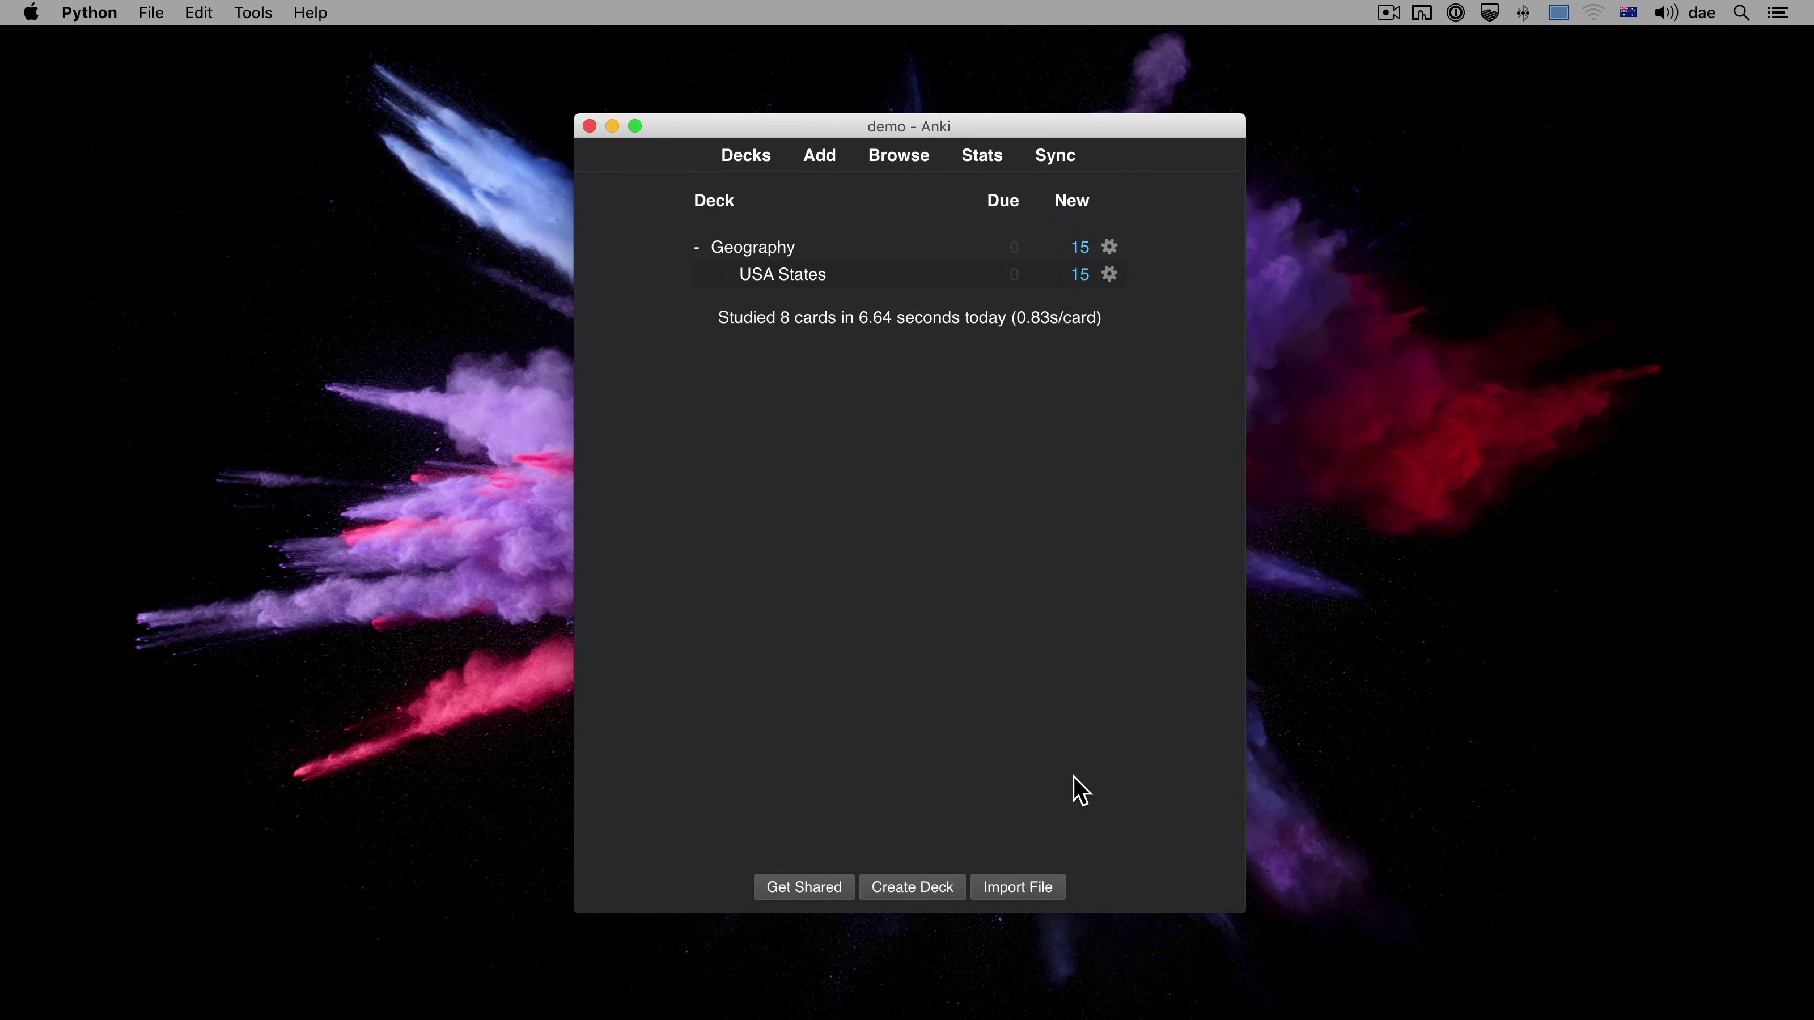
- Close the Anki desktop window, triggering a final AnkiWeb sync before quitting
click(590, 126)
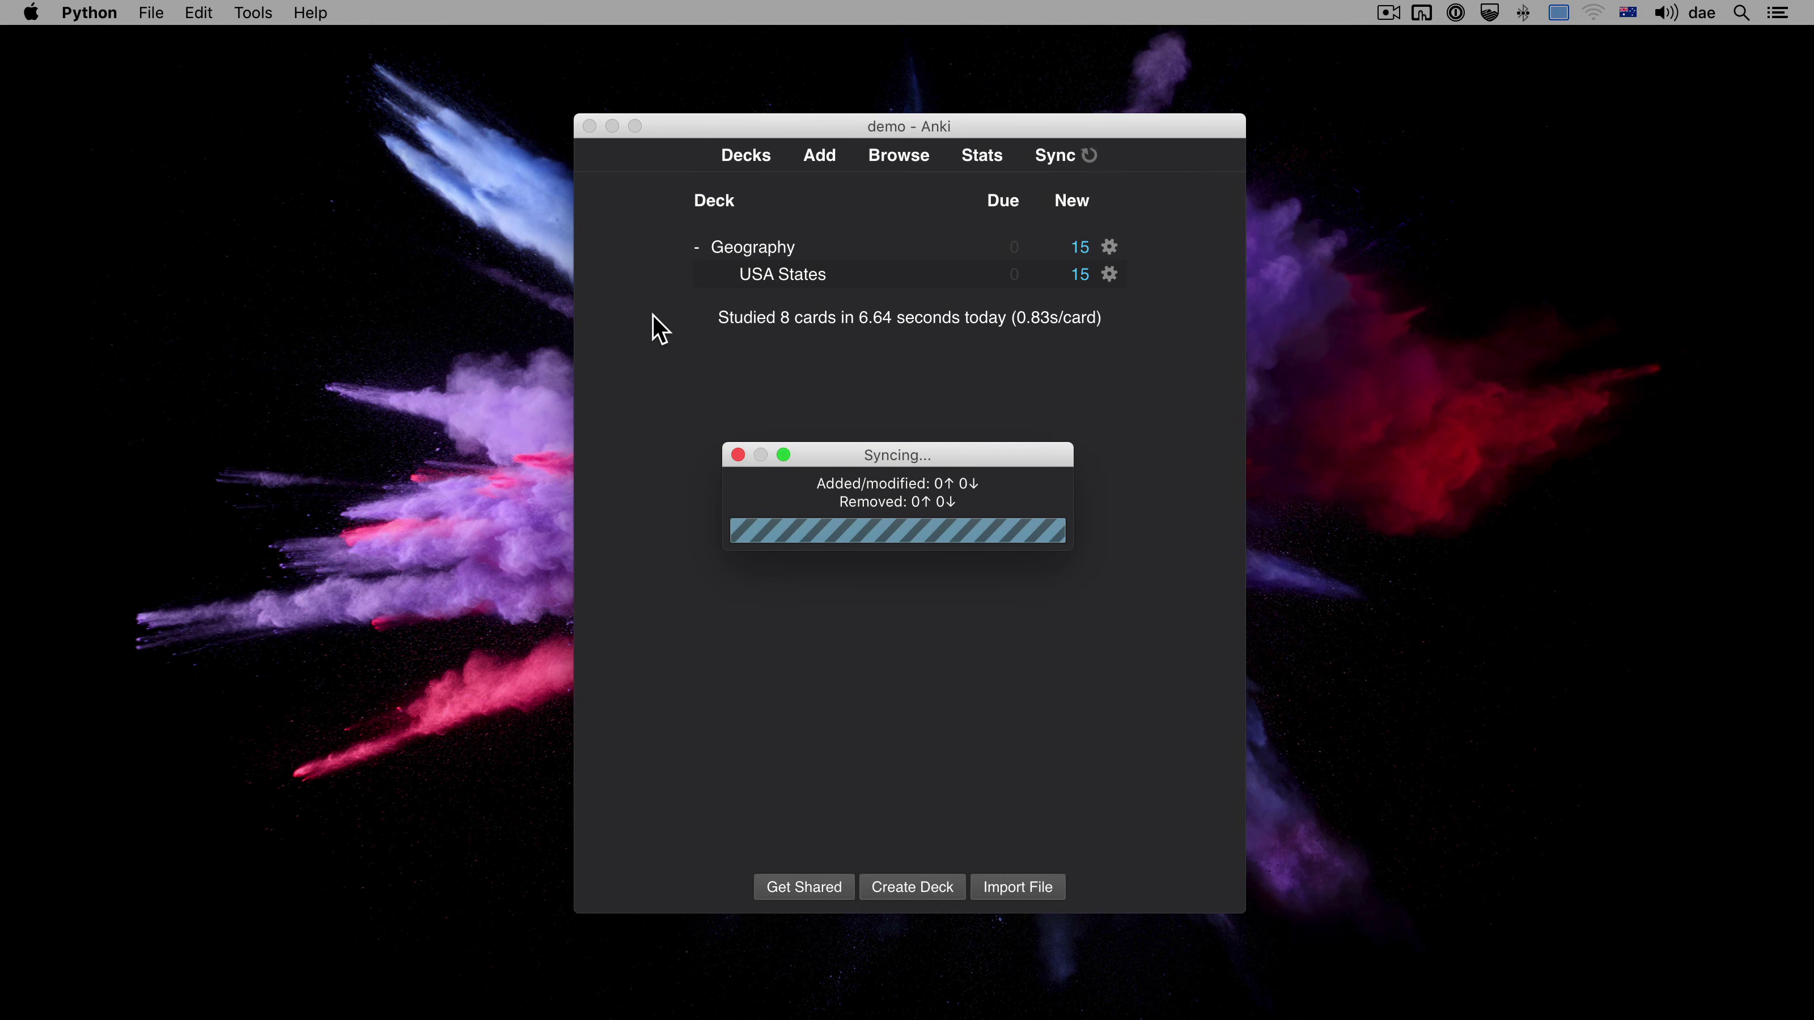